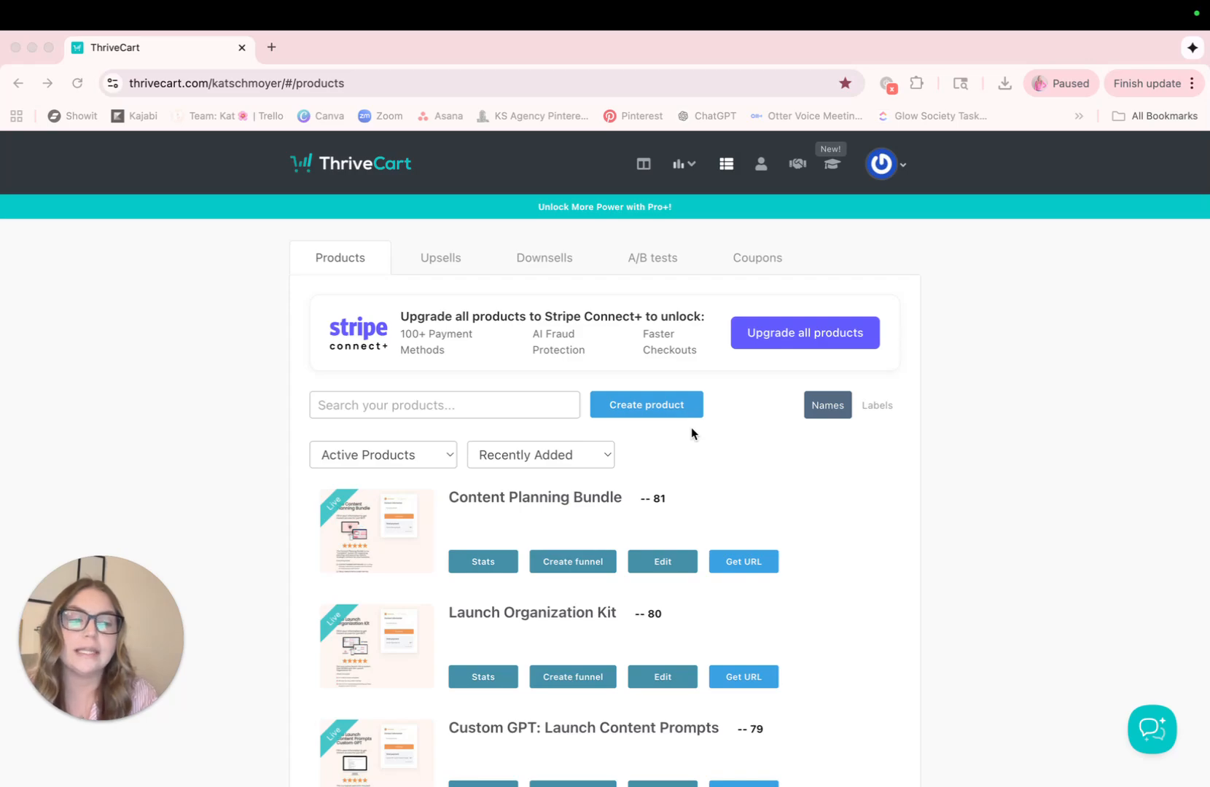
Create a new digital upsell
left_click(725, 167)
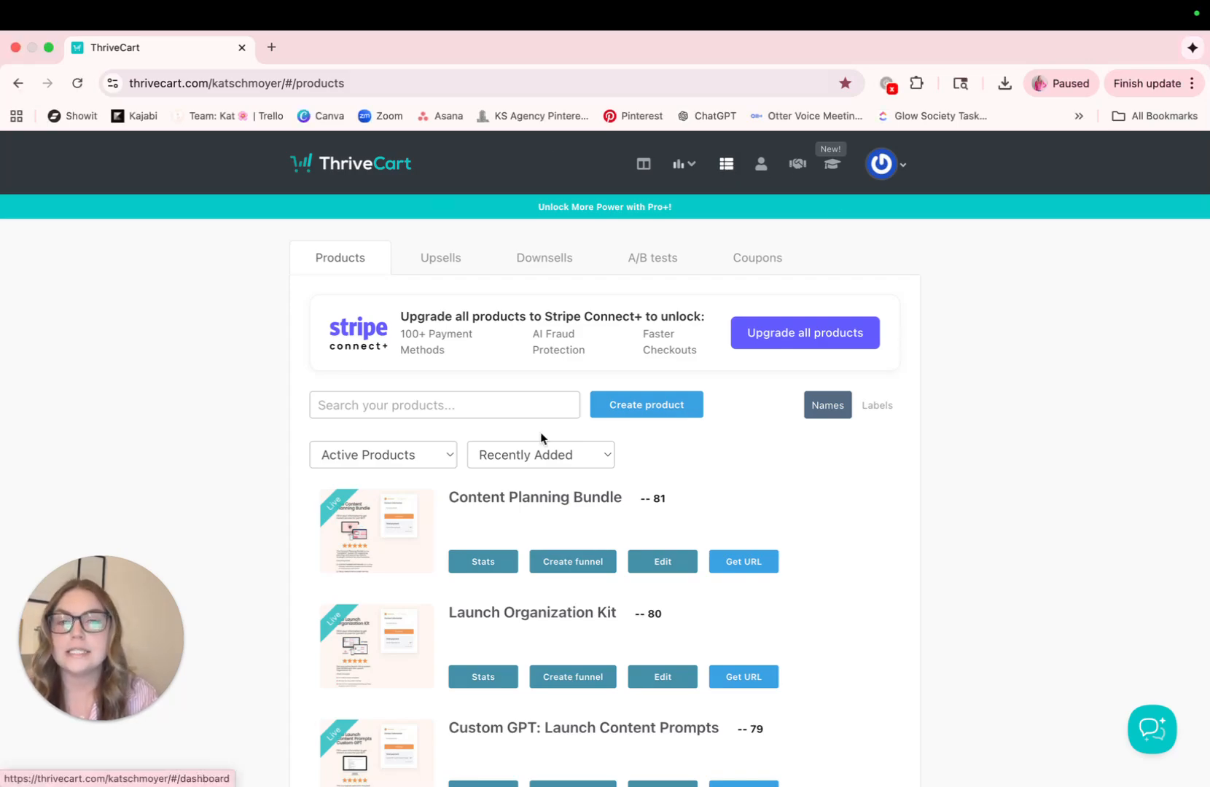
left_click(441, 262)
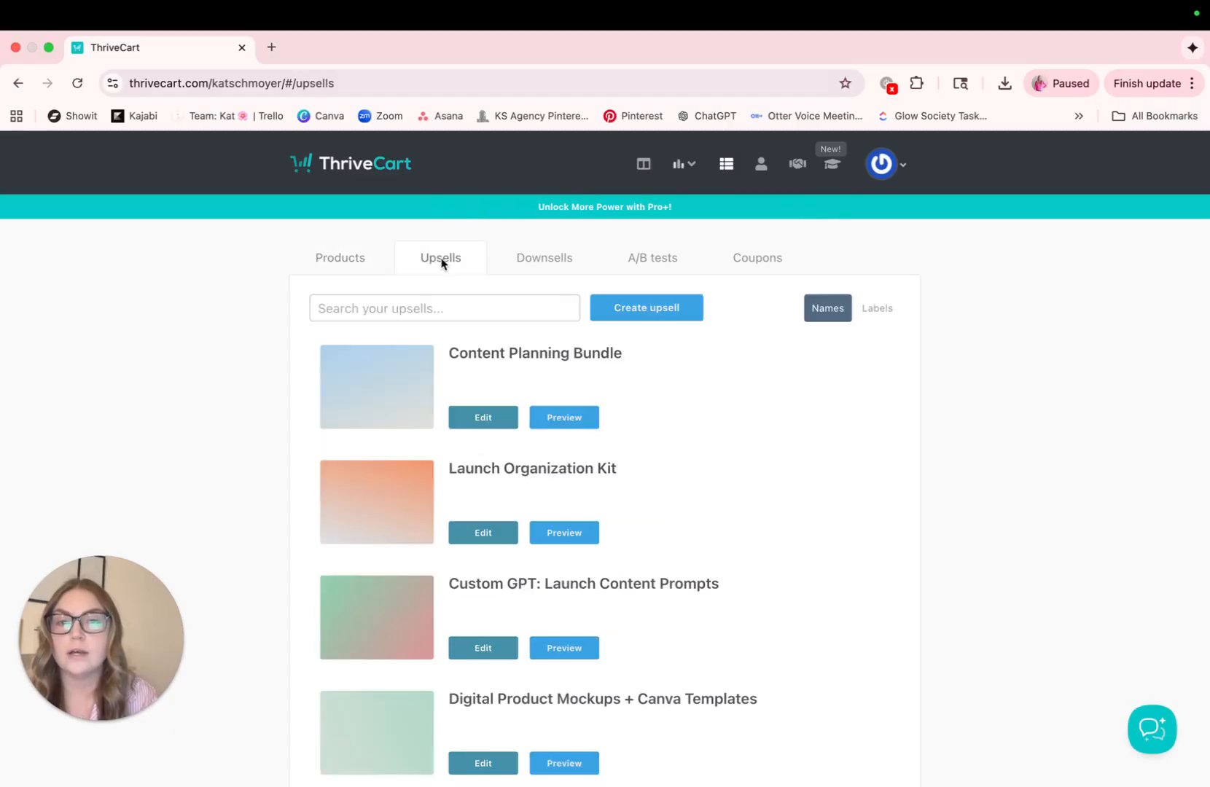
left_click(633, 312)
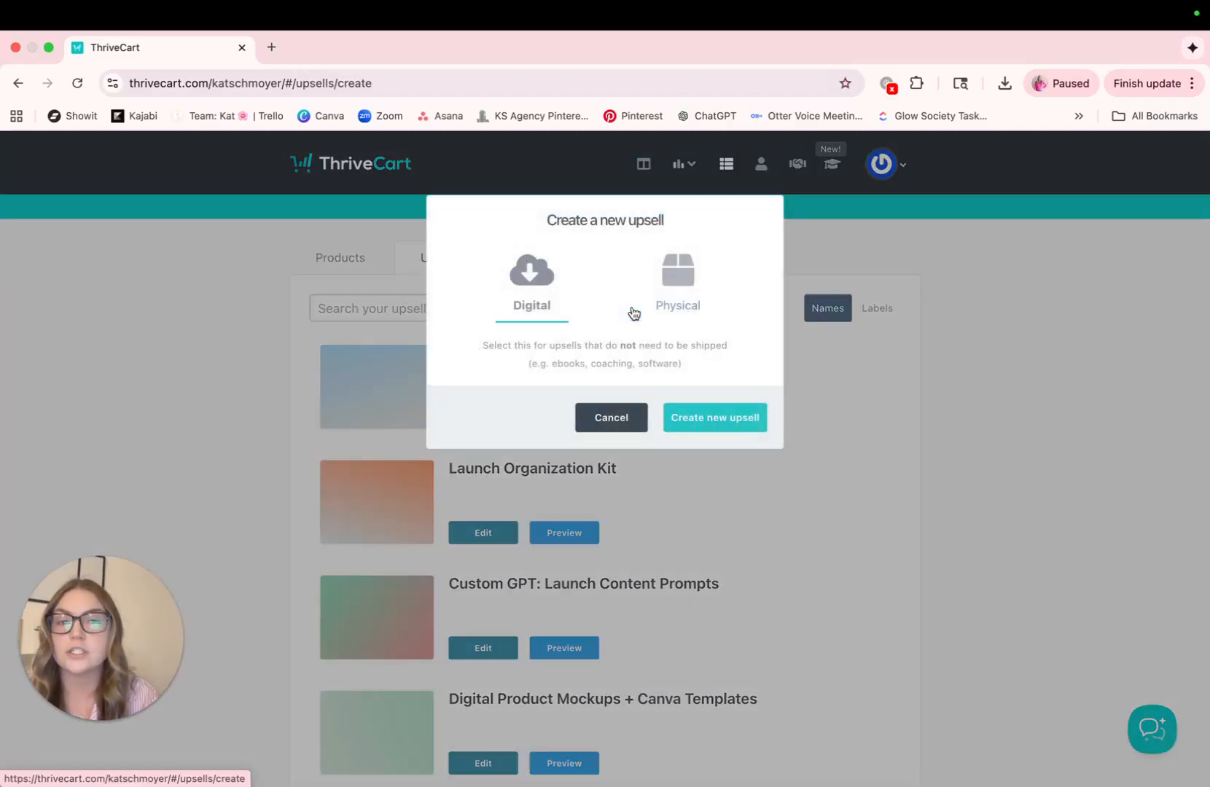
left_click(712, 419)
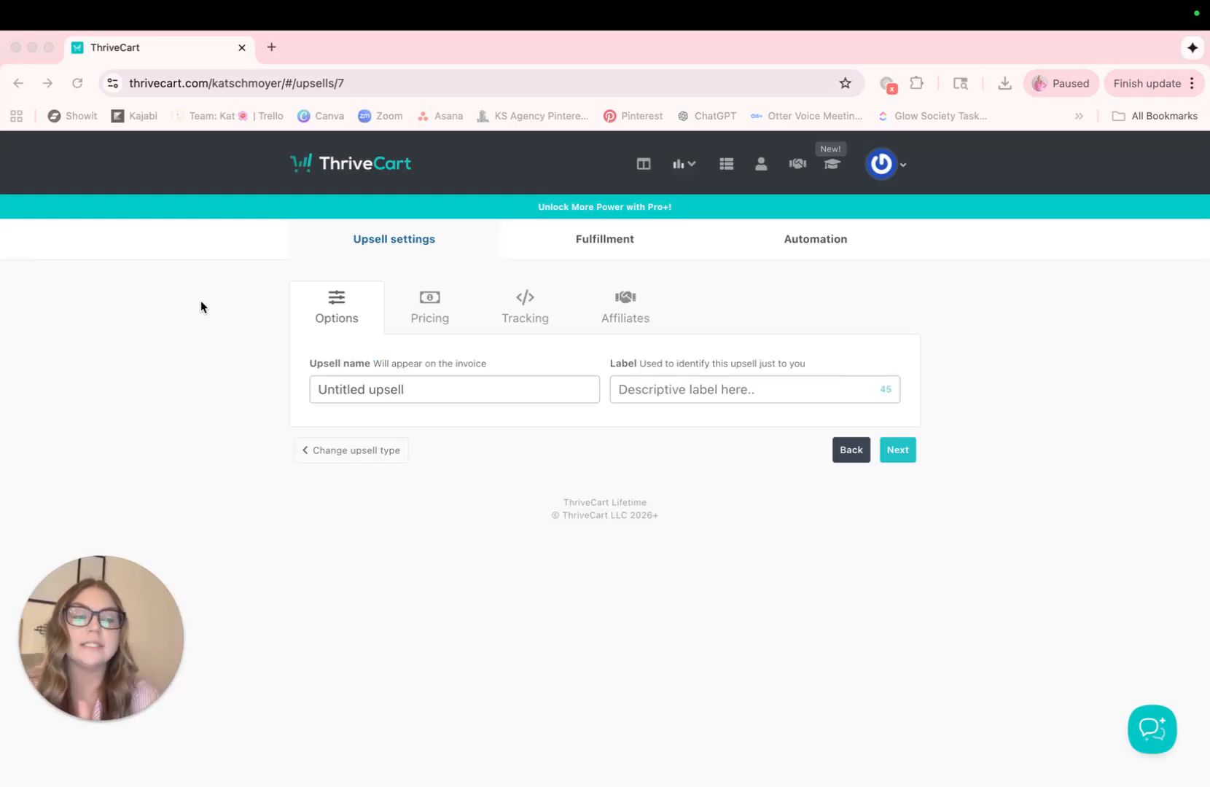
Name the upsell "Marketing Template", label it "Funnel Marketing Template", and continue to its pricing options
left_click(344, 394)
left_click(419, 393)
type("Ma")
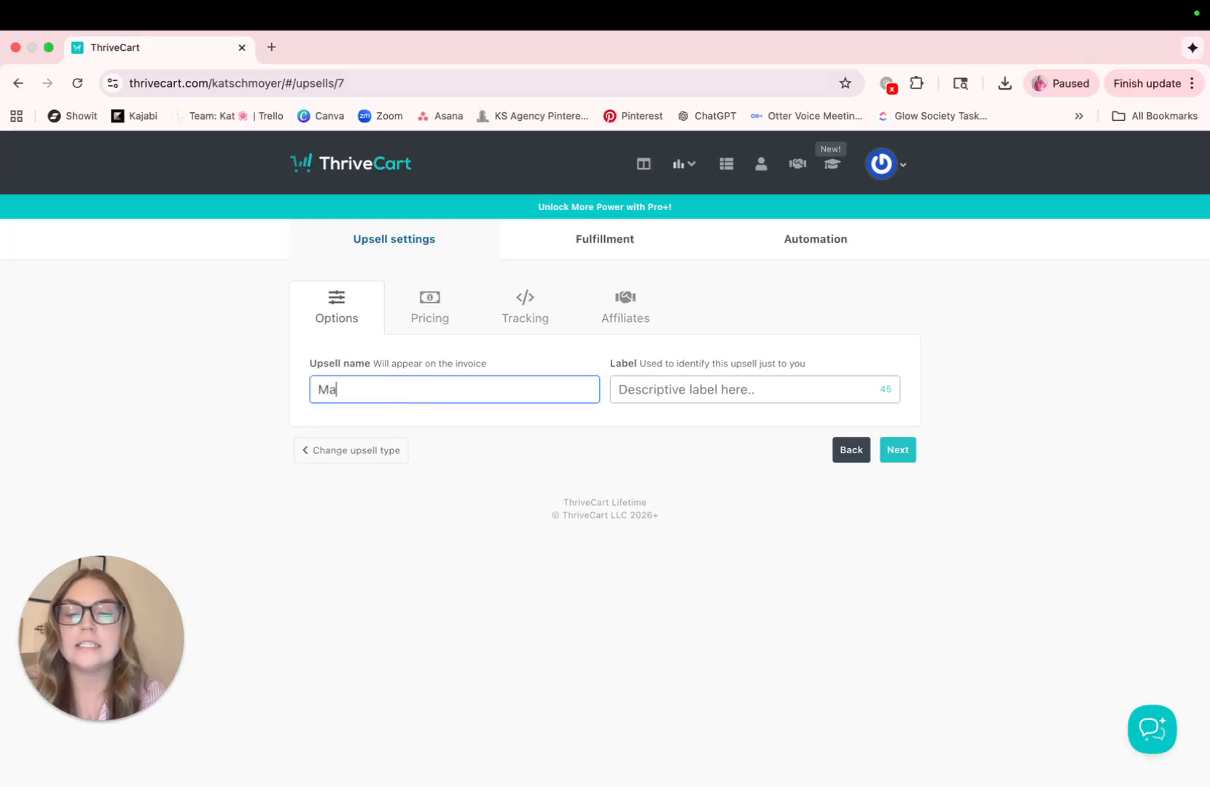
type("rketing Template")
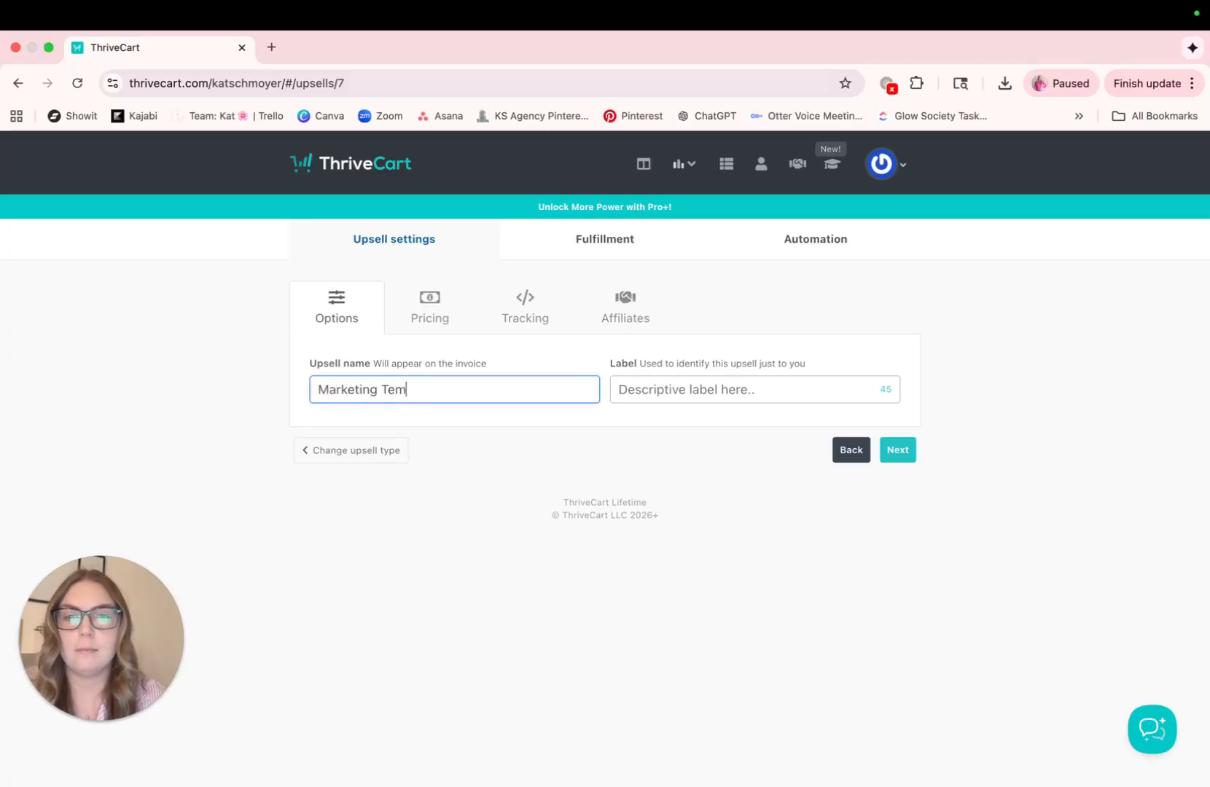
left_click(685, 398)
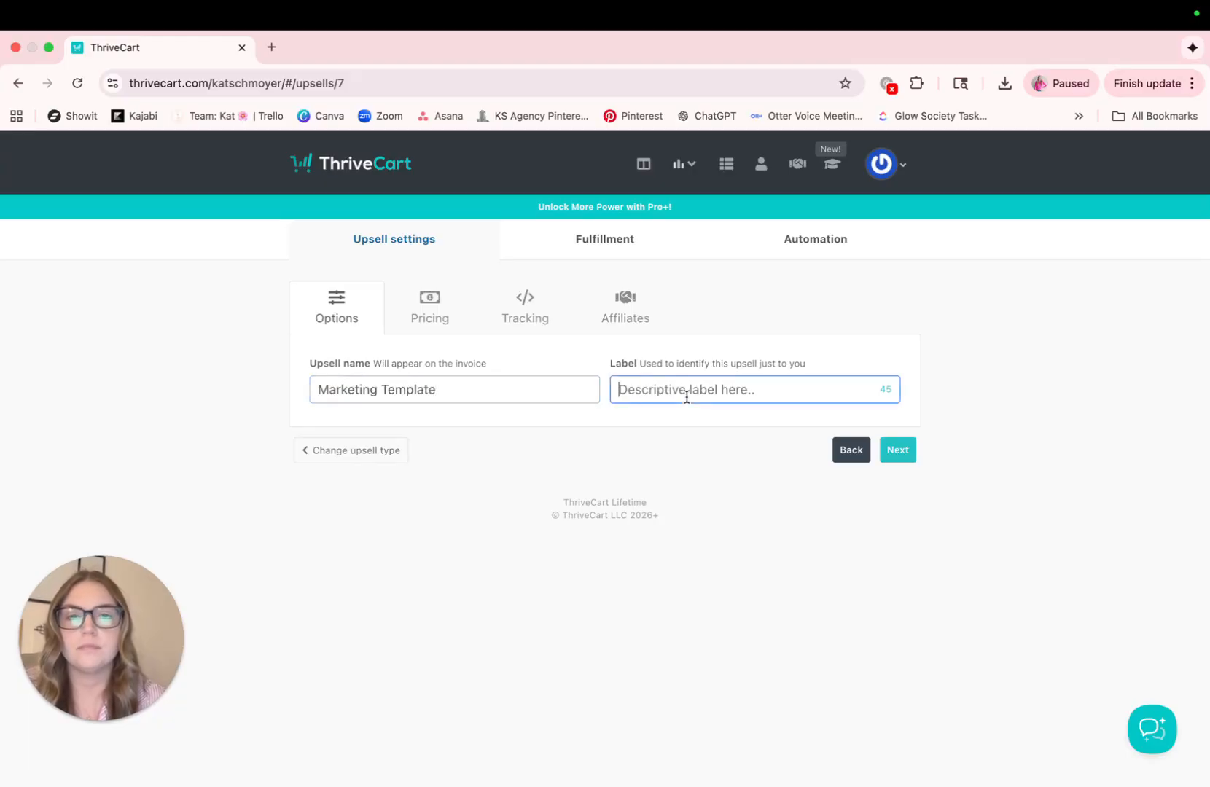
type("Marketing ")
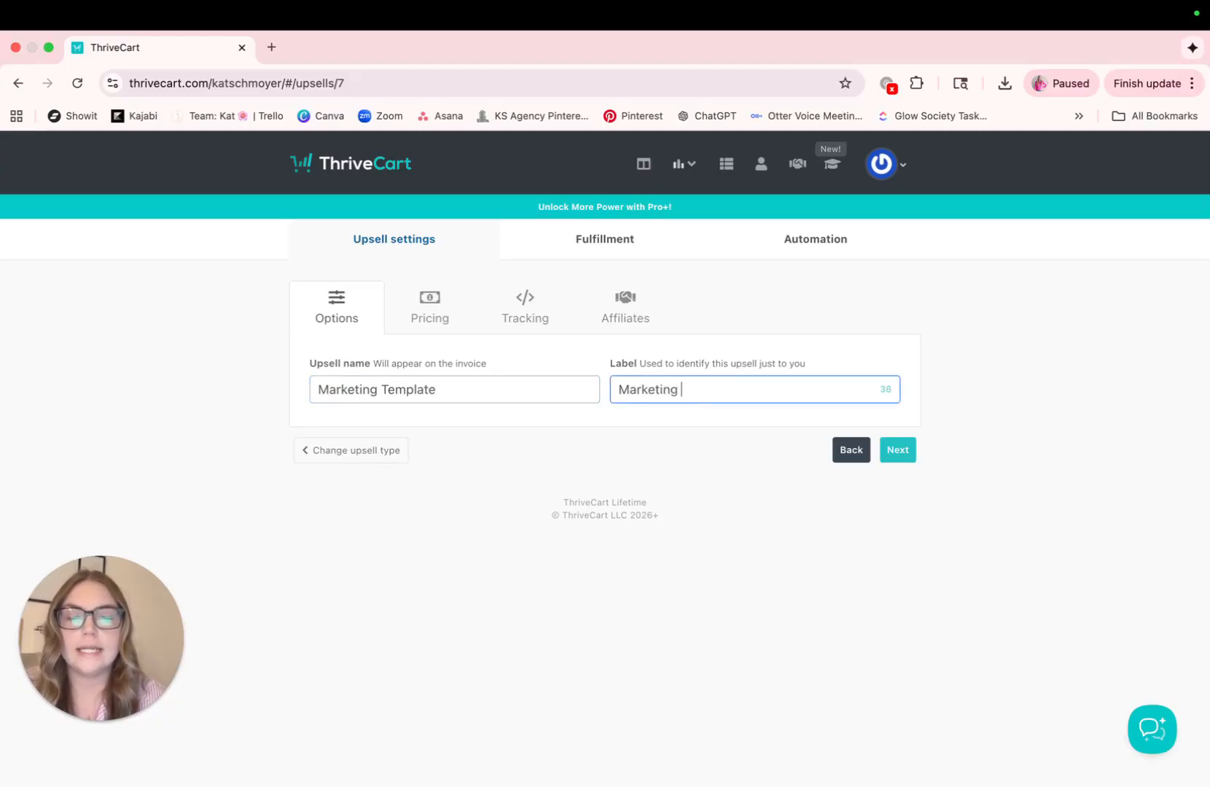
type("Template")
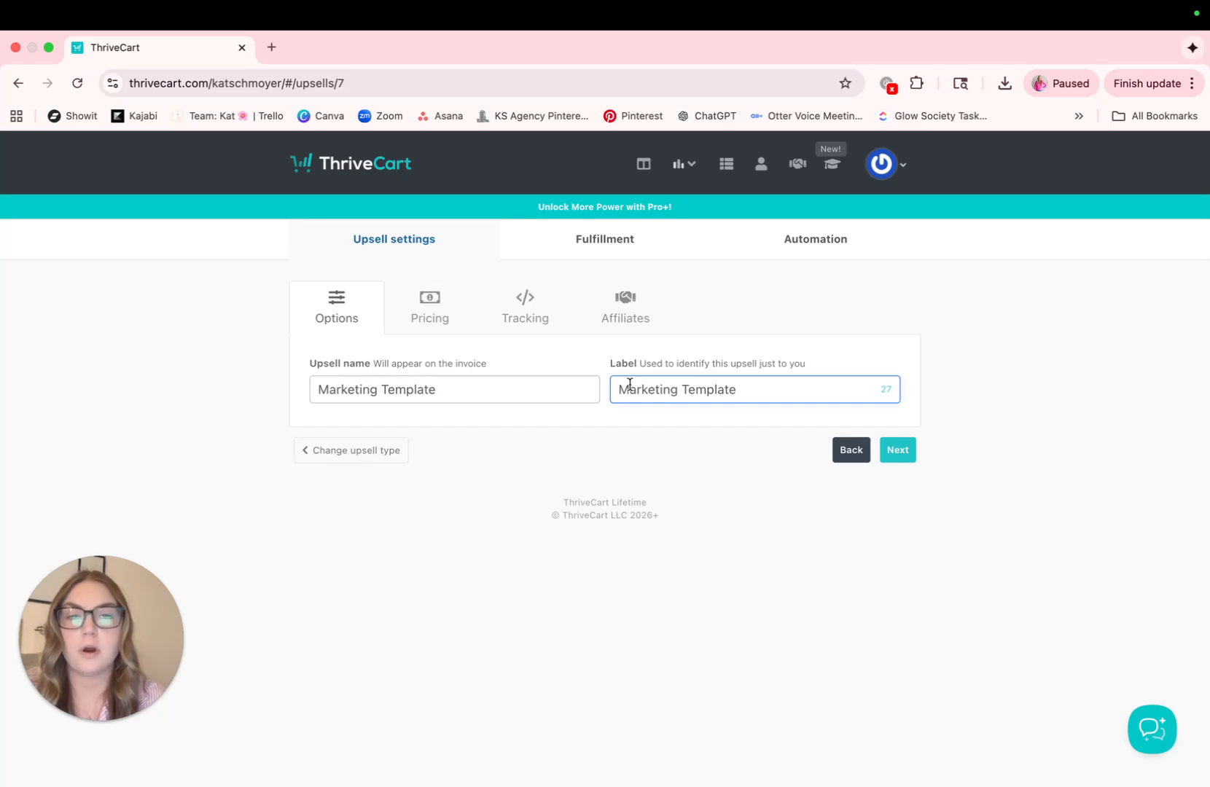
left_click(620, 389)
type("Funnel")
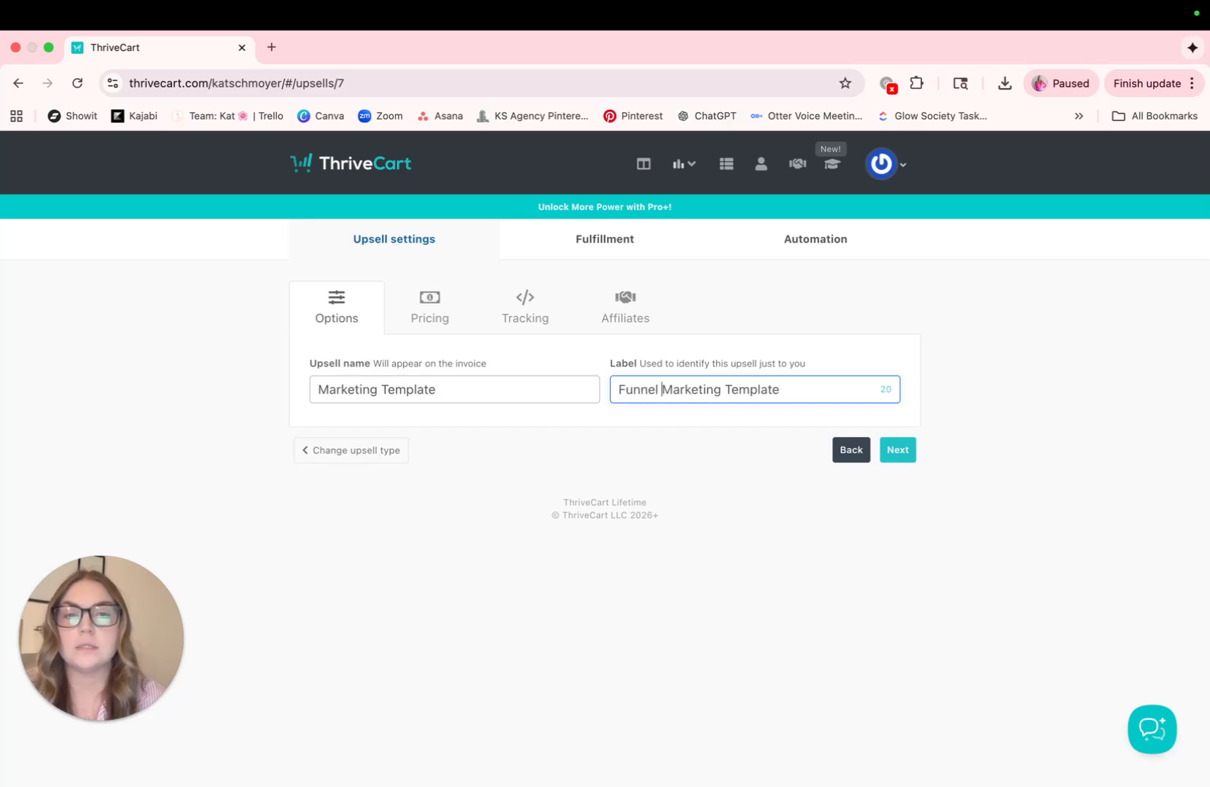
left_click(894, 451)
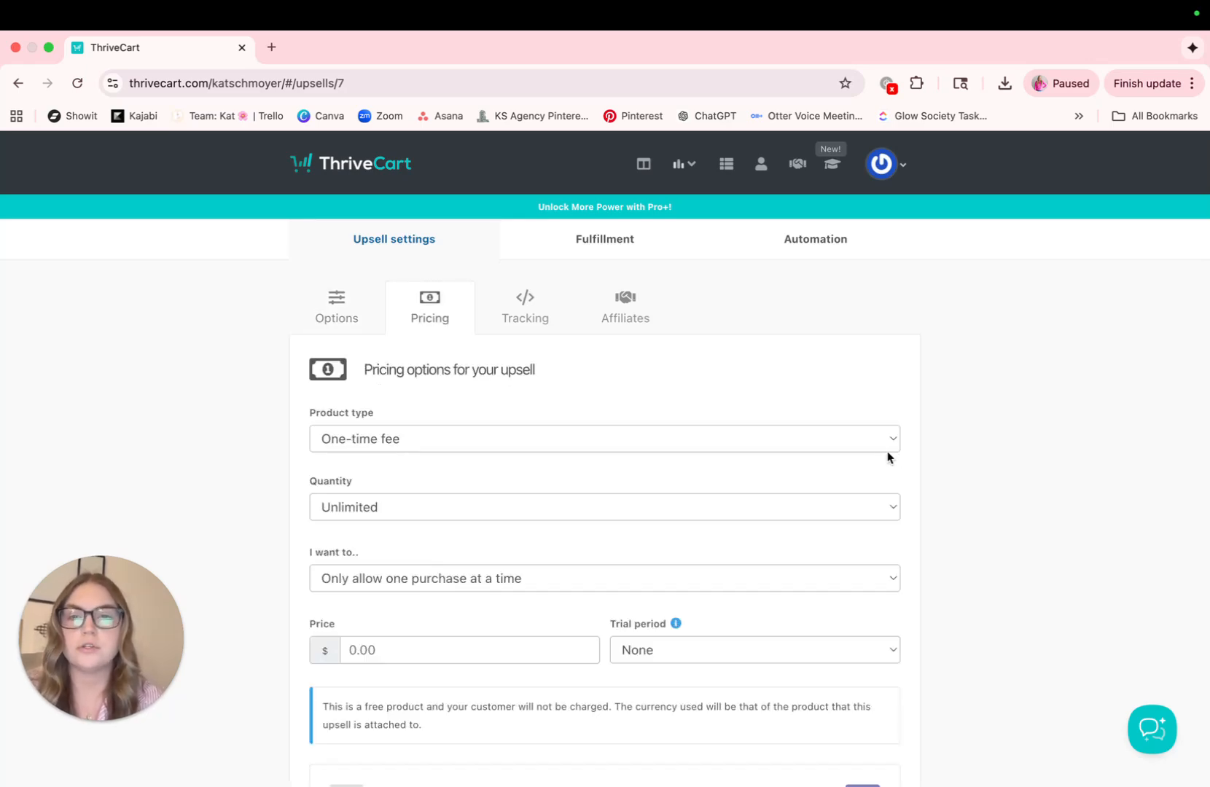
Set the upsell's one-time price to $19.00 and continue to fulfillment, leaving tracking and affiliates at their defaults
scroll(628, 537, "down", 3)
left_click(508, 566)
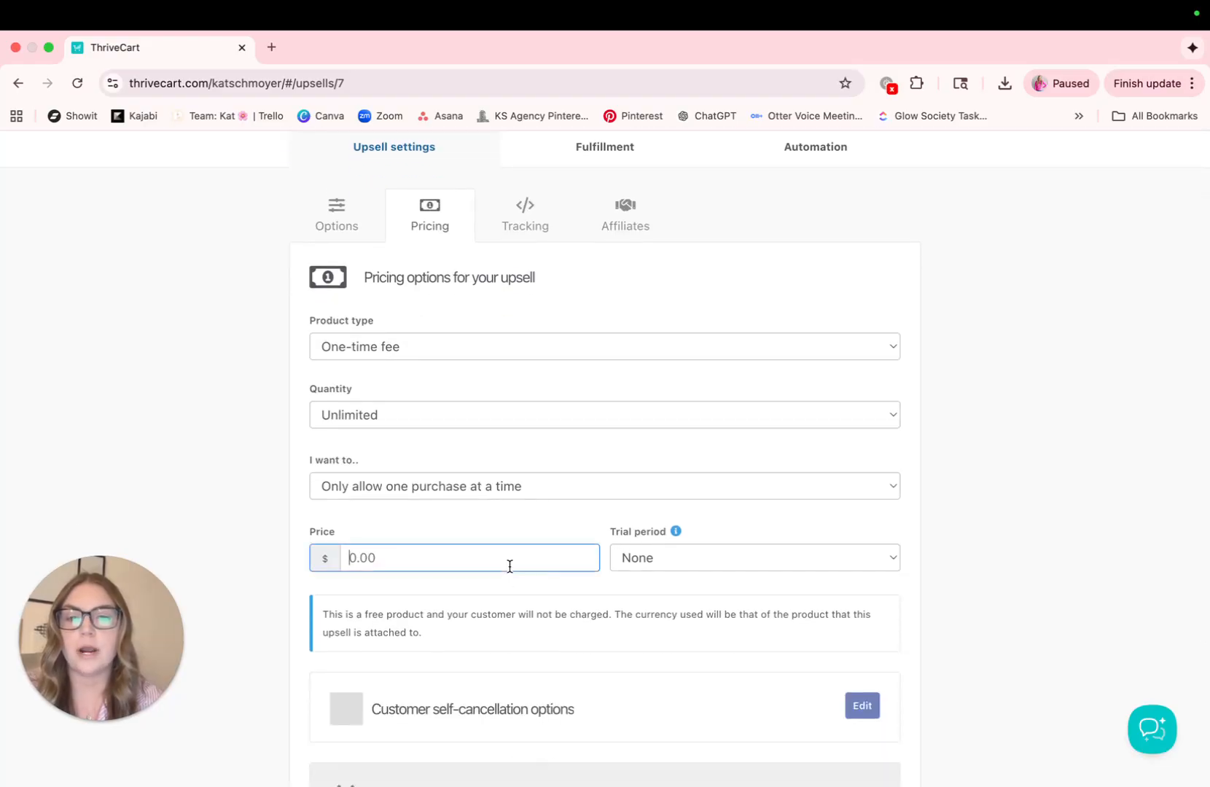
type("19.00")
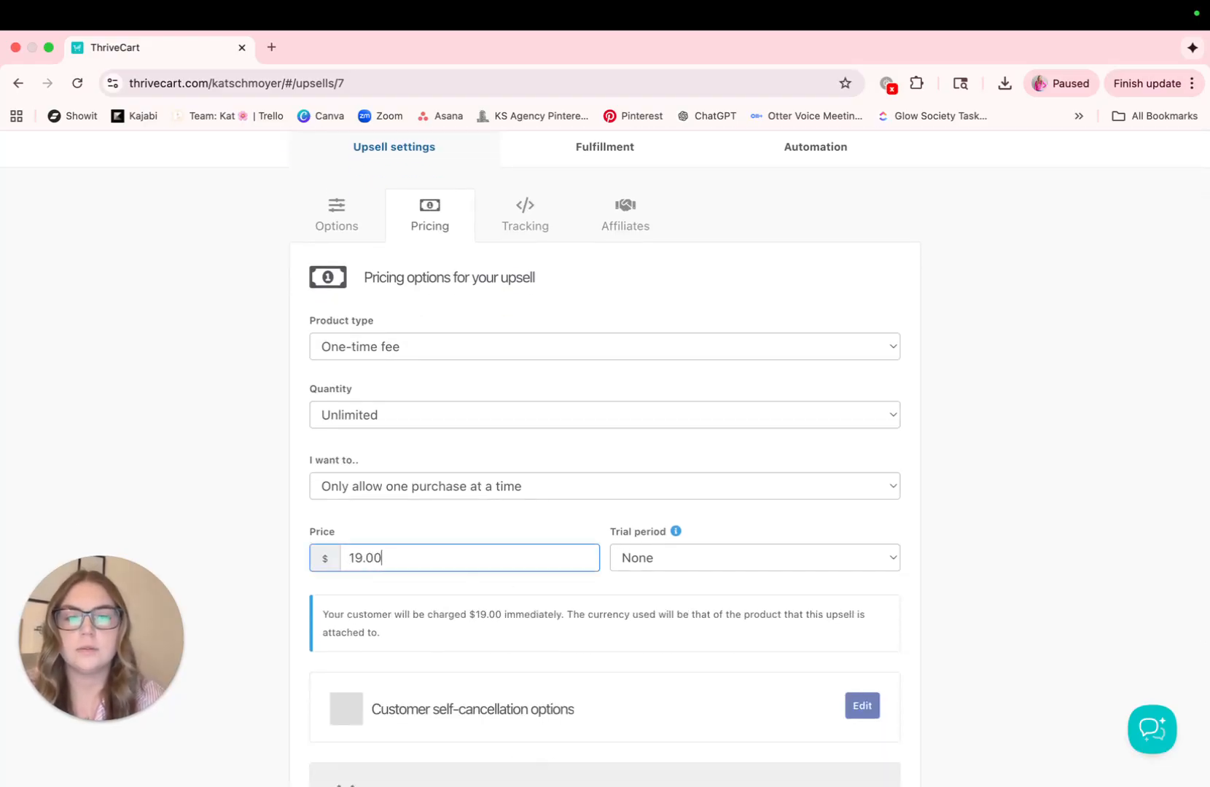
scroll(653, 543, "down", 4)
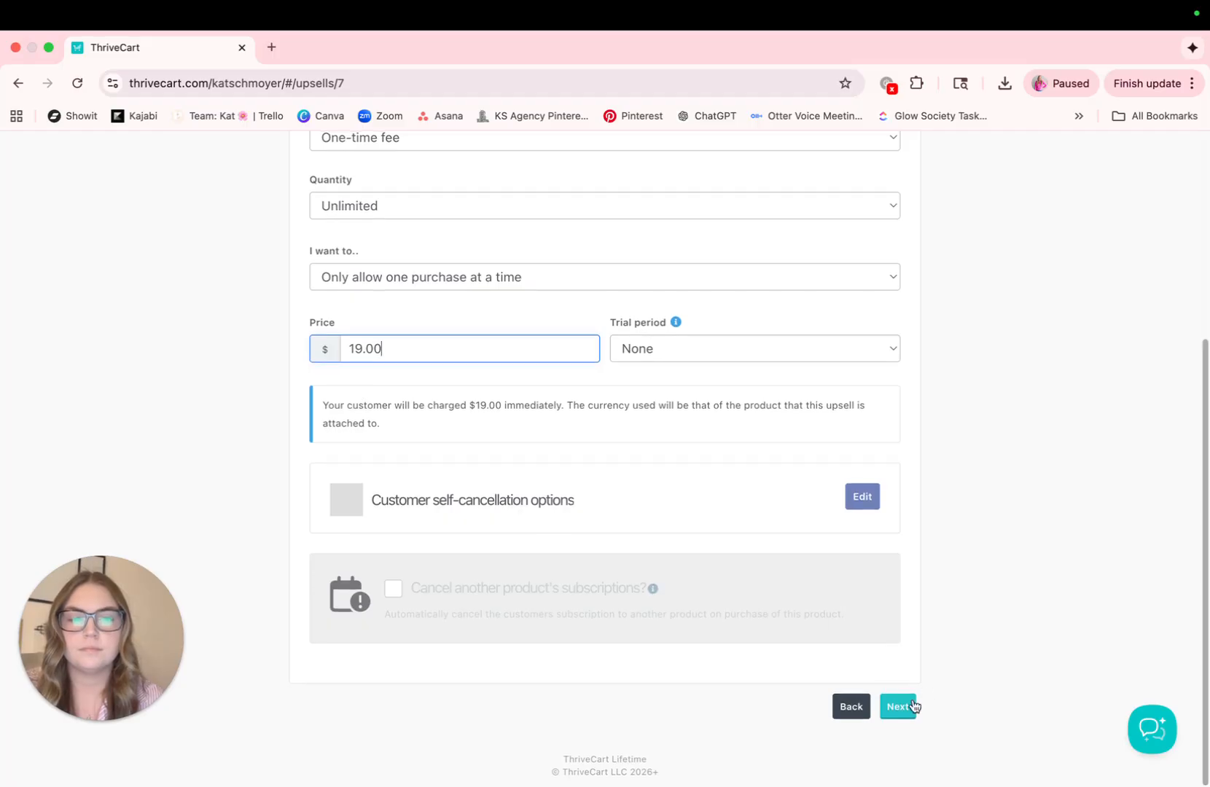
left_click(906, 705)
left_click(896, 430)
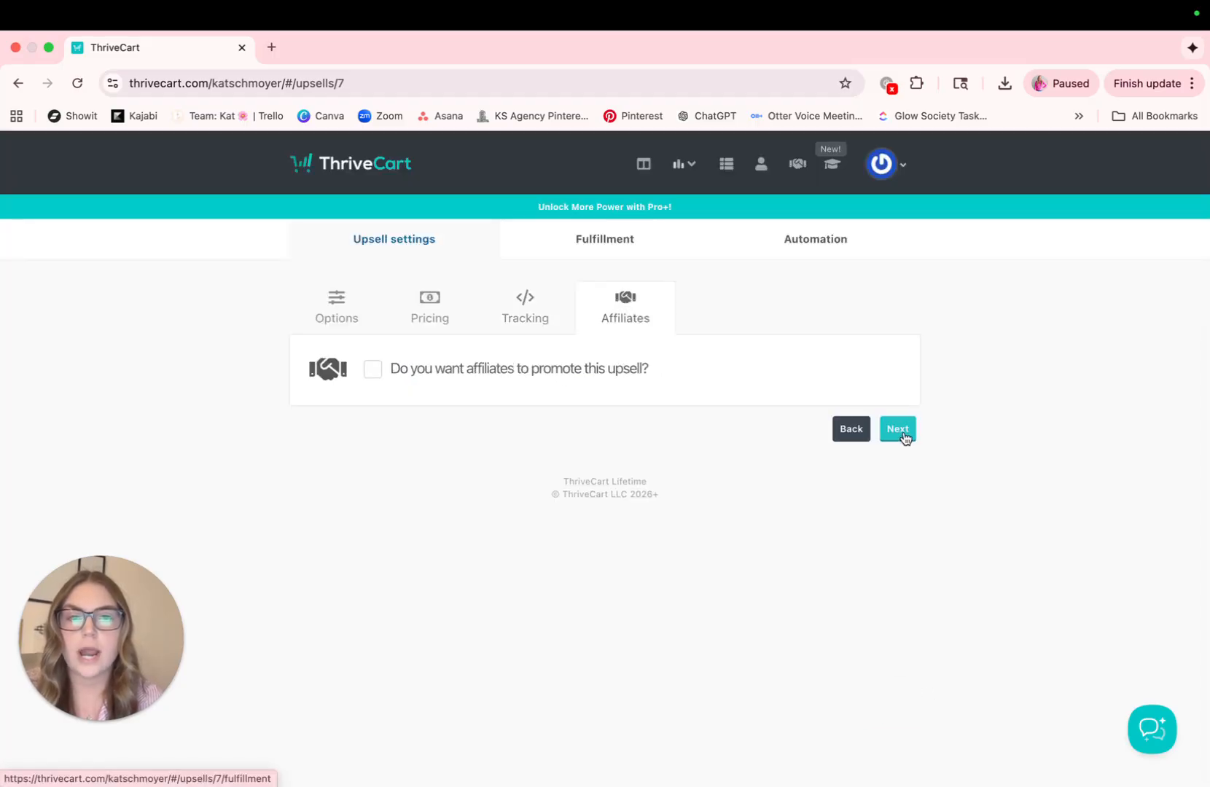
left_click(902, 434)
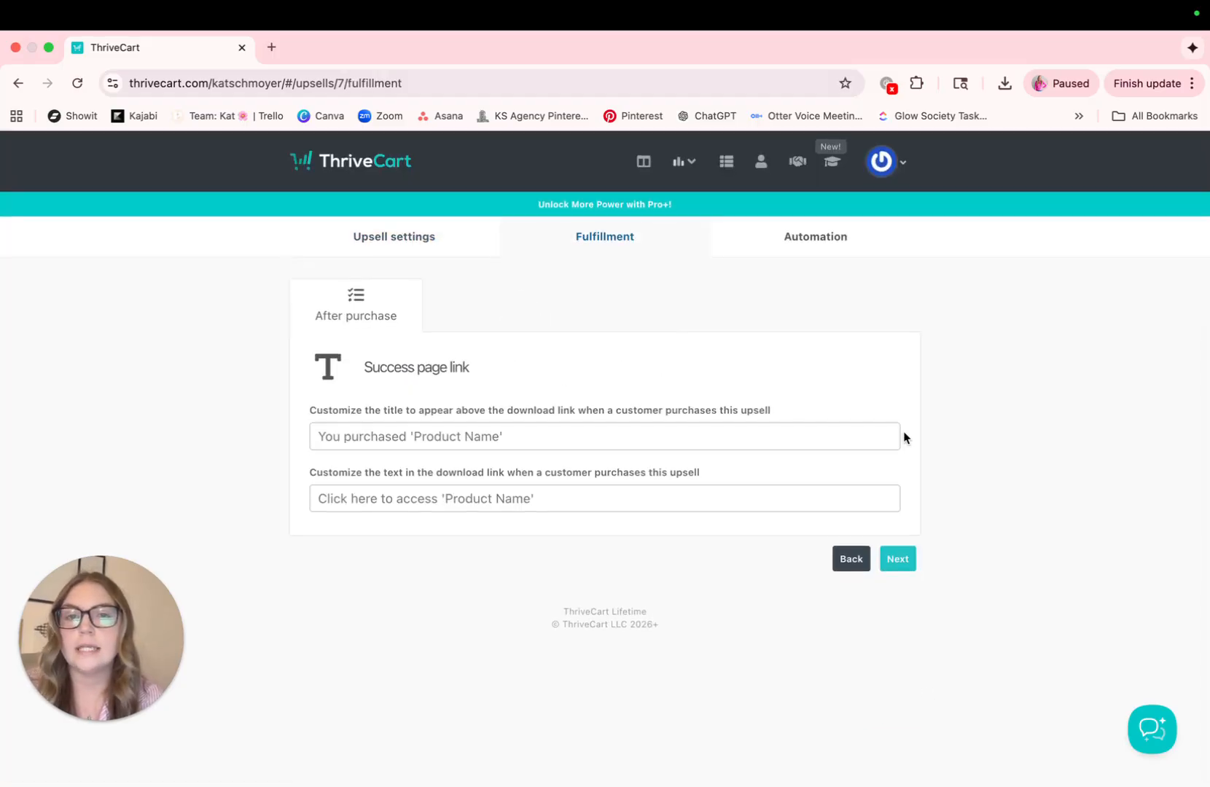
Set the success page title to "Marketing Template" and the download link text to "Click here to access your Marketing Template"
left_click(885, 439)
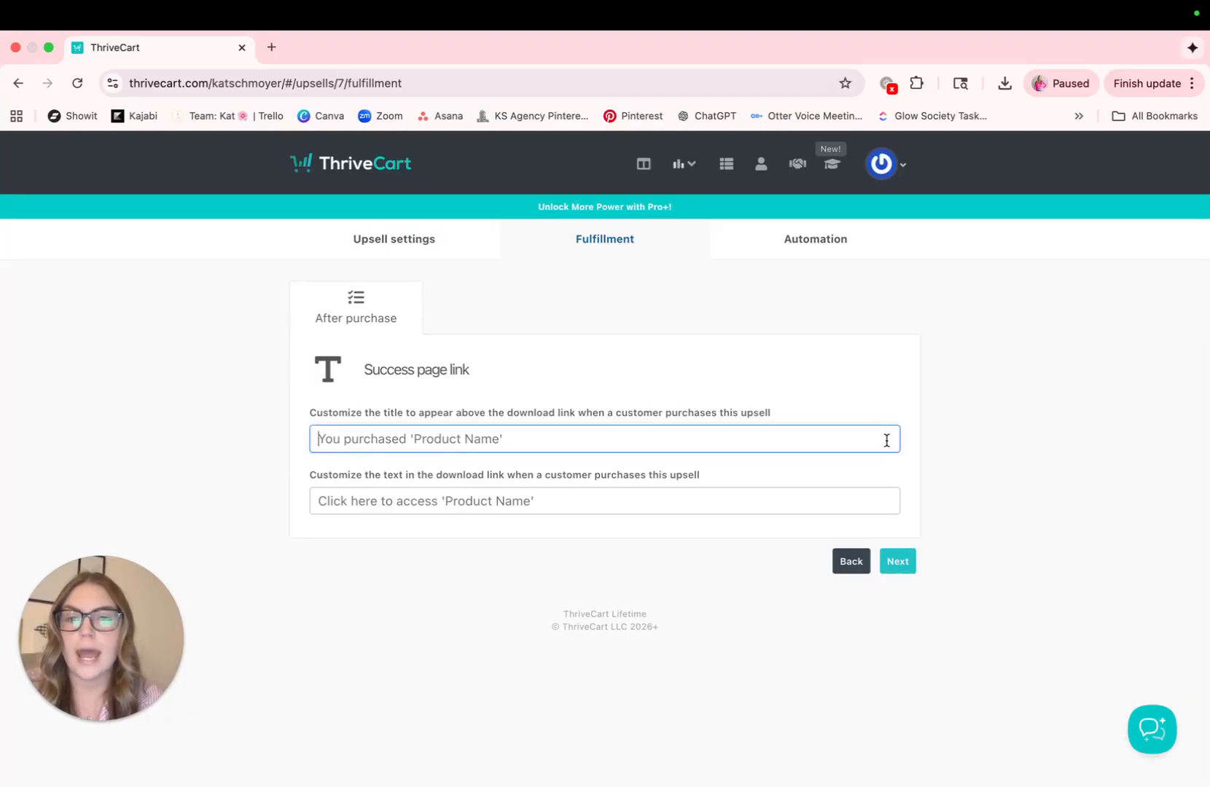
type("Marketing")
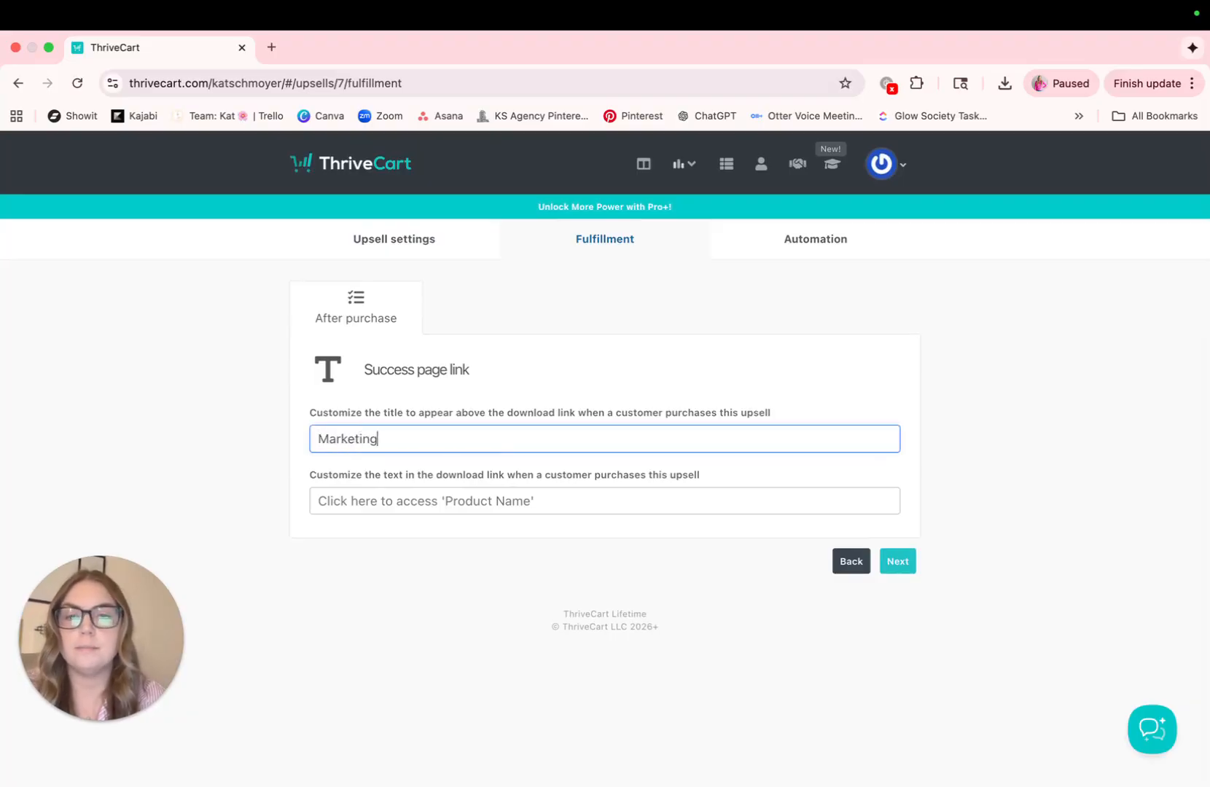
type(" Template")
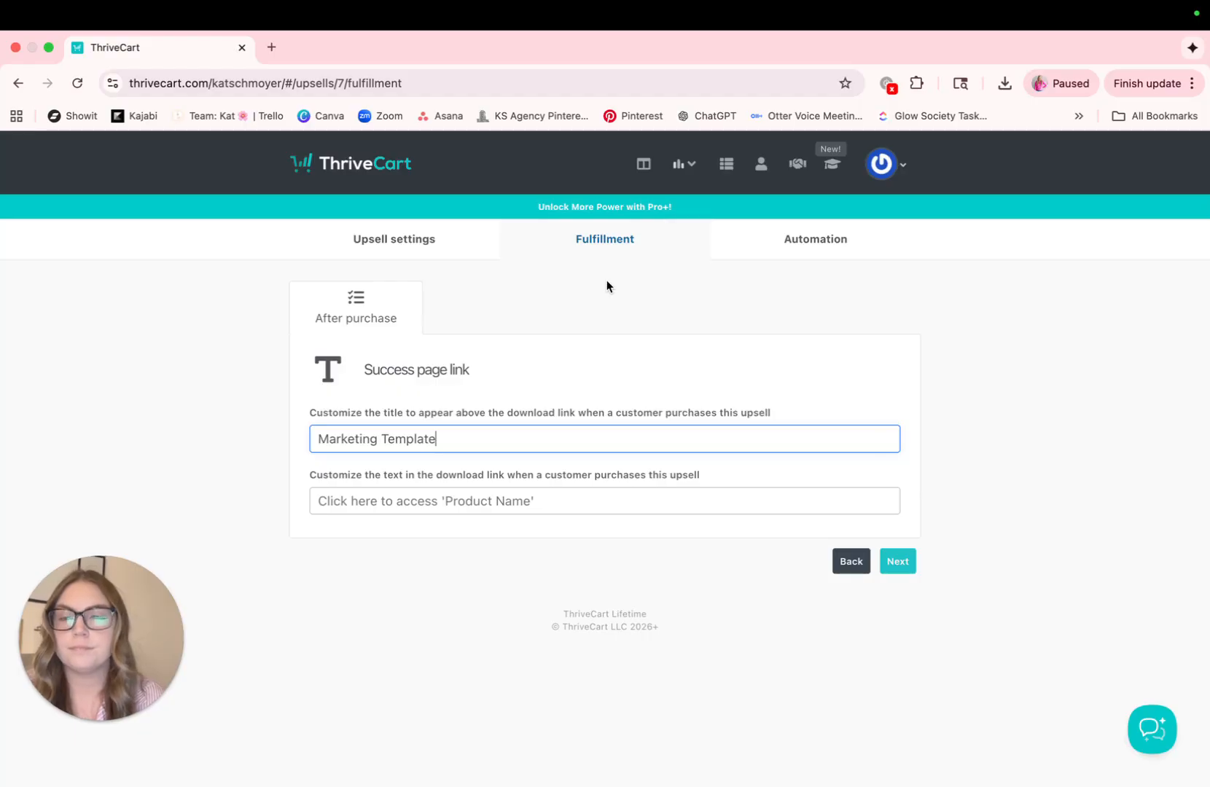
left_click(21, 276)
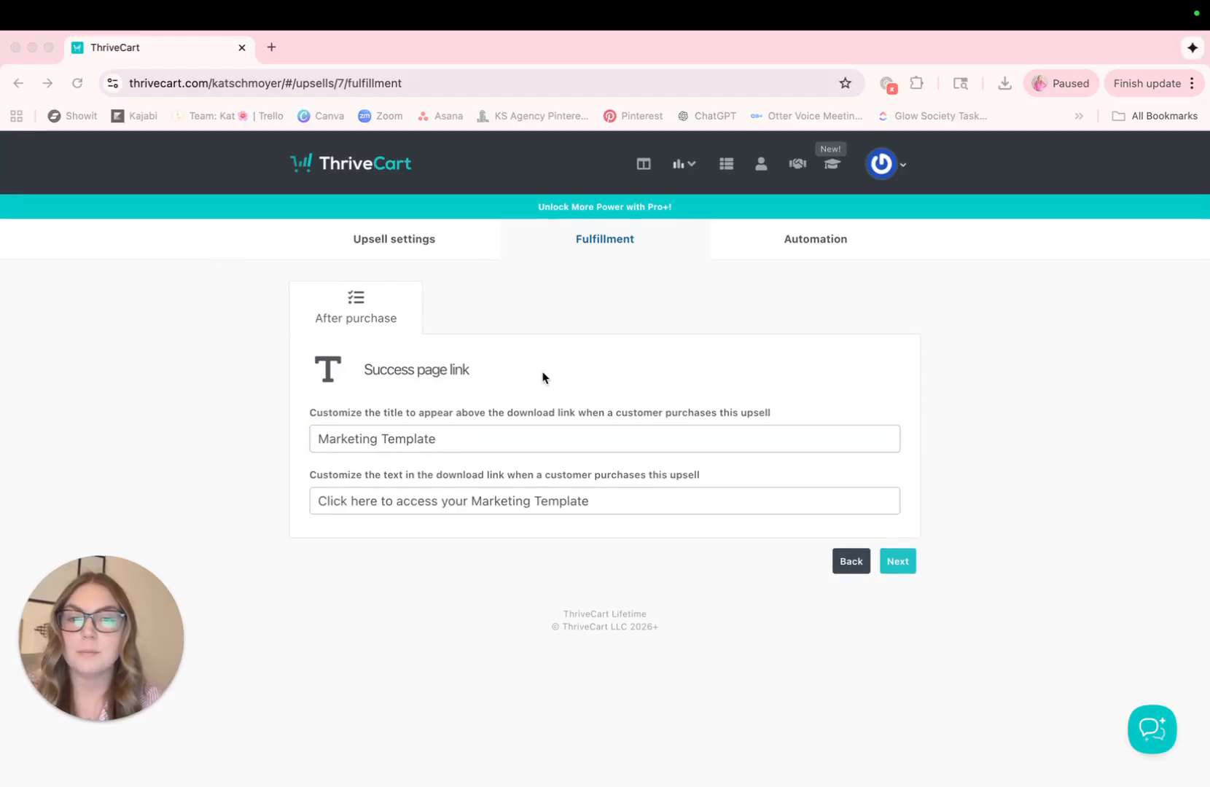
left_click(903, 564)
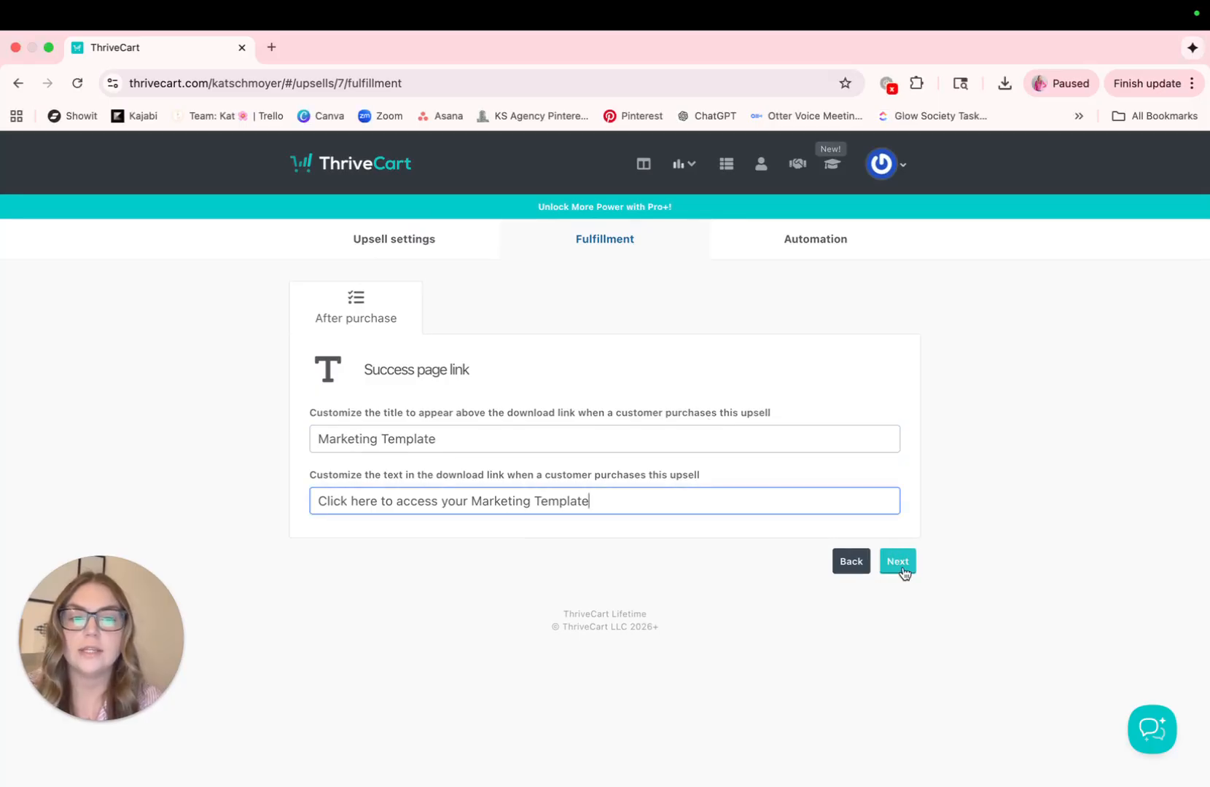
Continue to the automation settings and save the upsell without adding any rules
left_click(904, 565)
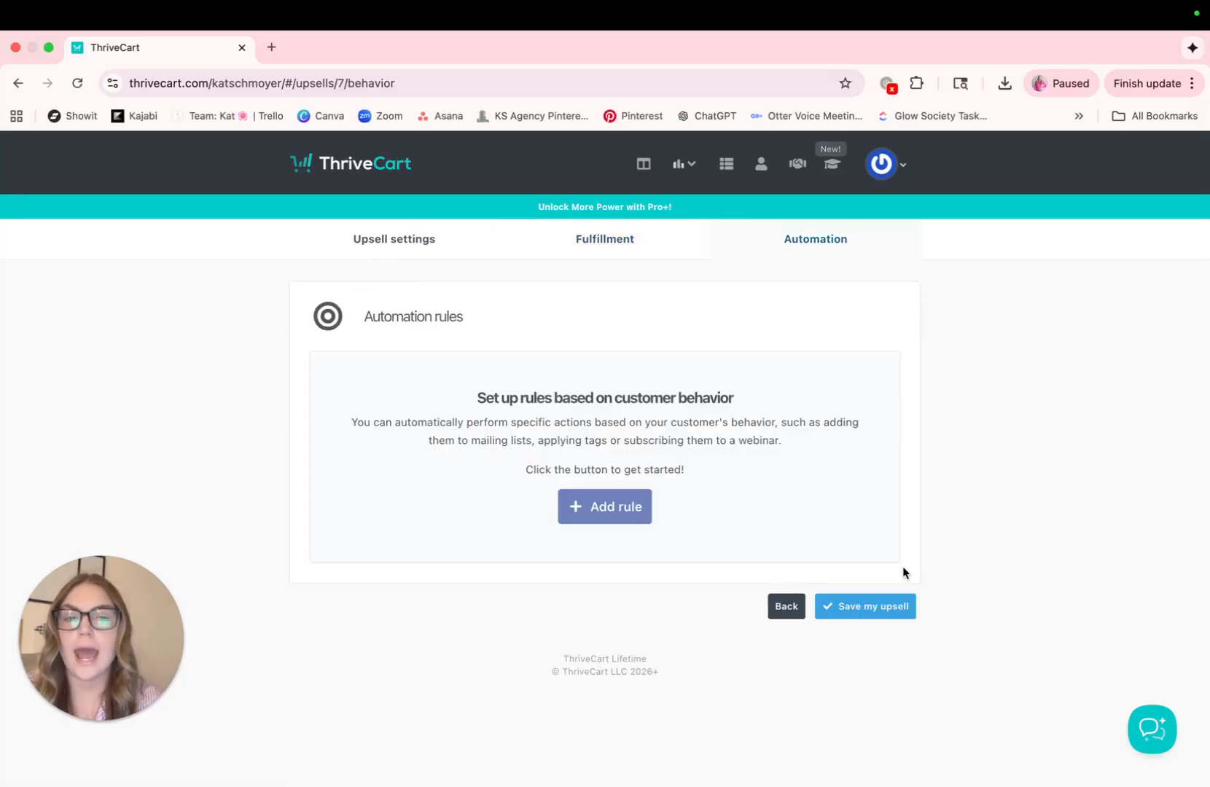
left_click(41, 271)
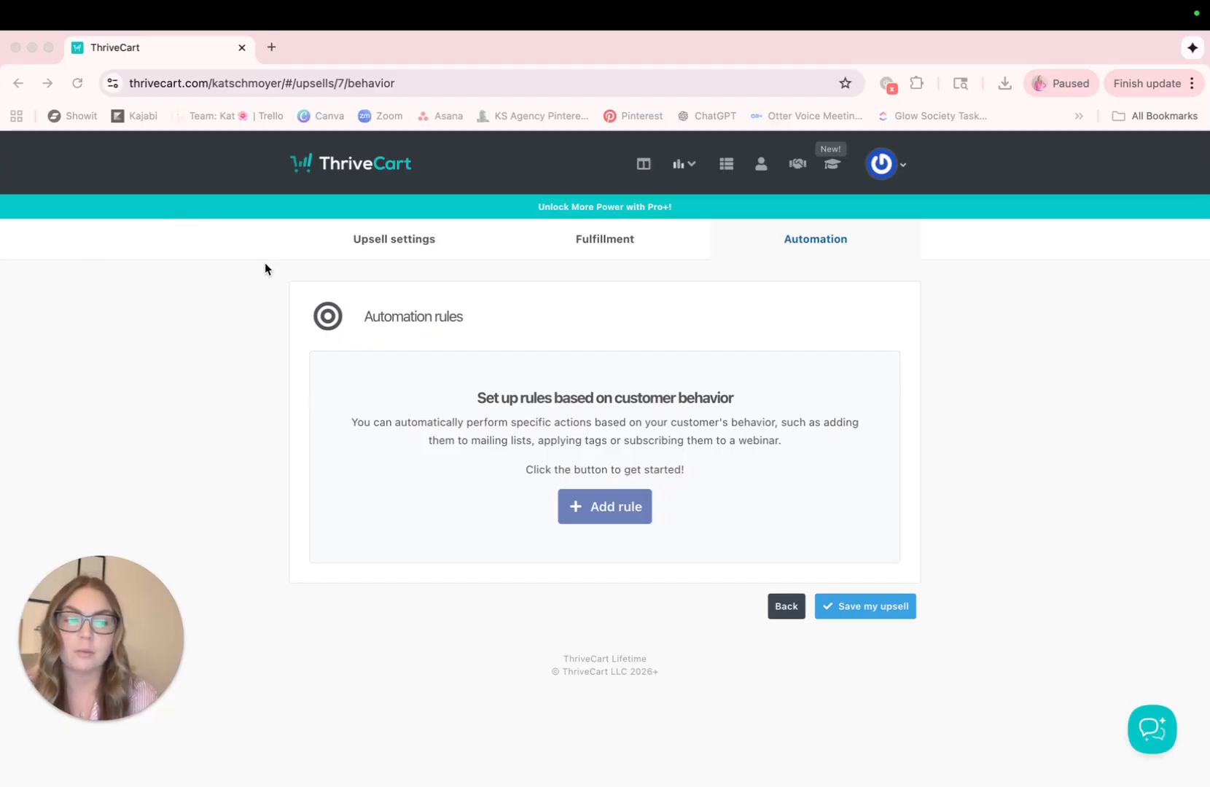
left_click(872, 611)
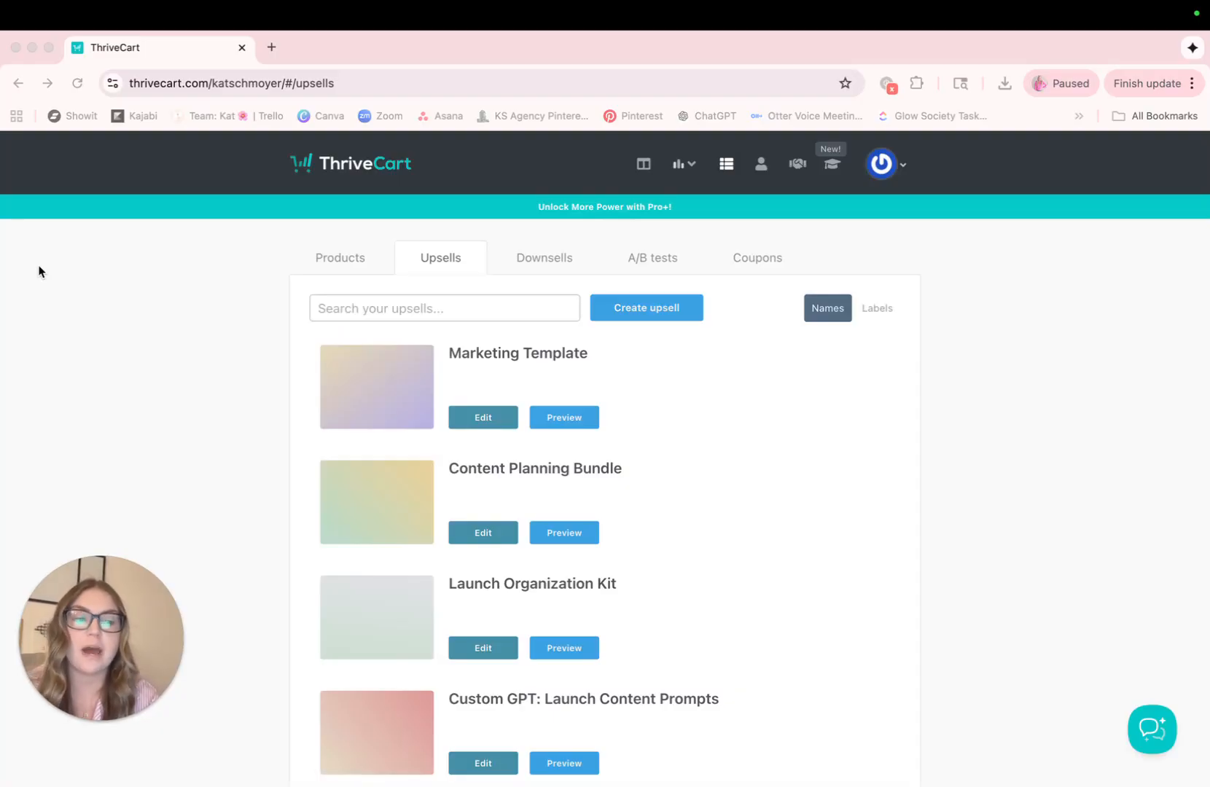
Return to the products and open the checkout design of the Marketing Course product
left_click(333, 262)
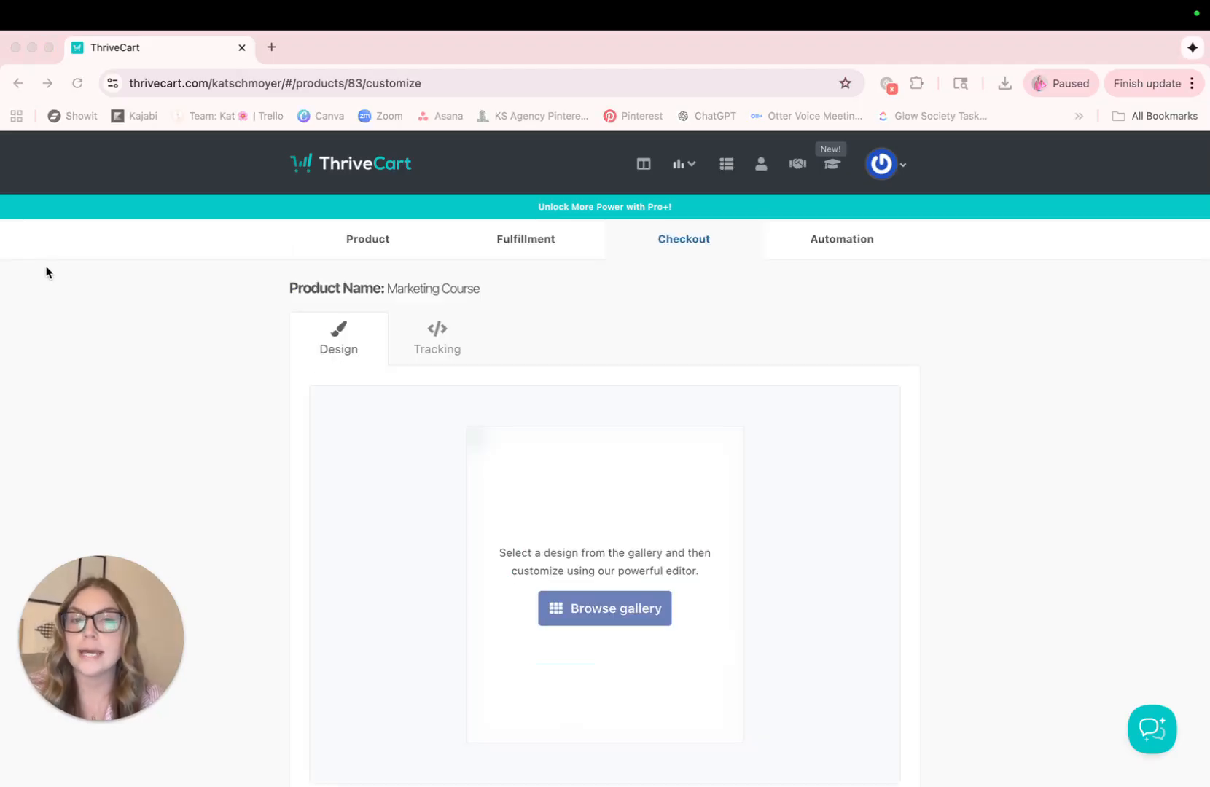
scroll(160, 521, "down", 3)
scroll(160, 521, "up", 2)
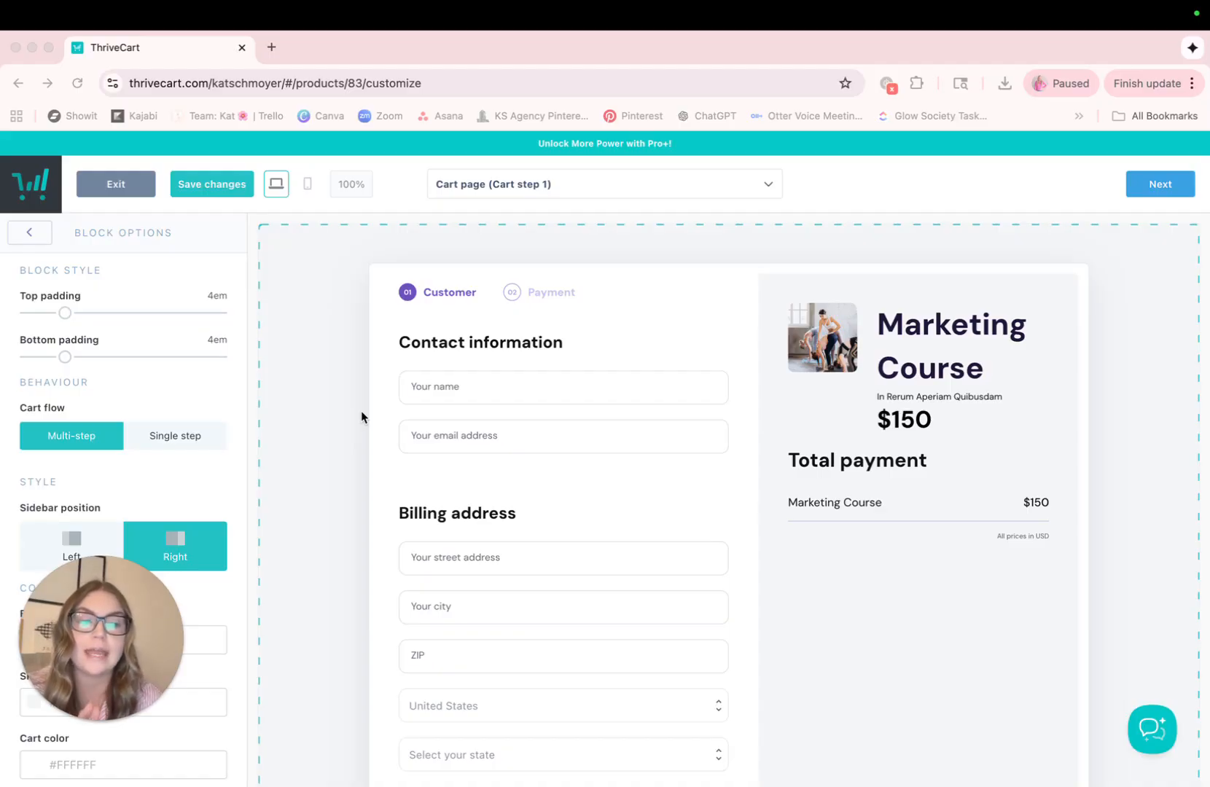
Start adding a funnel item to the Marketing Course checkout and choose the Marketing Template upsell
left_click(767, 190)
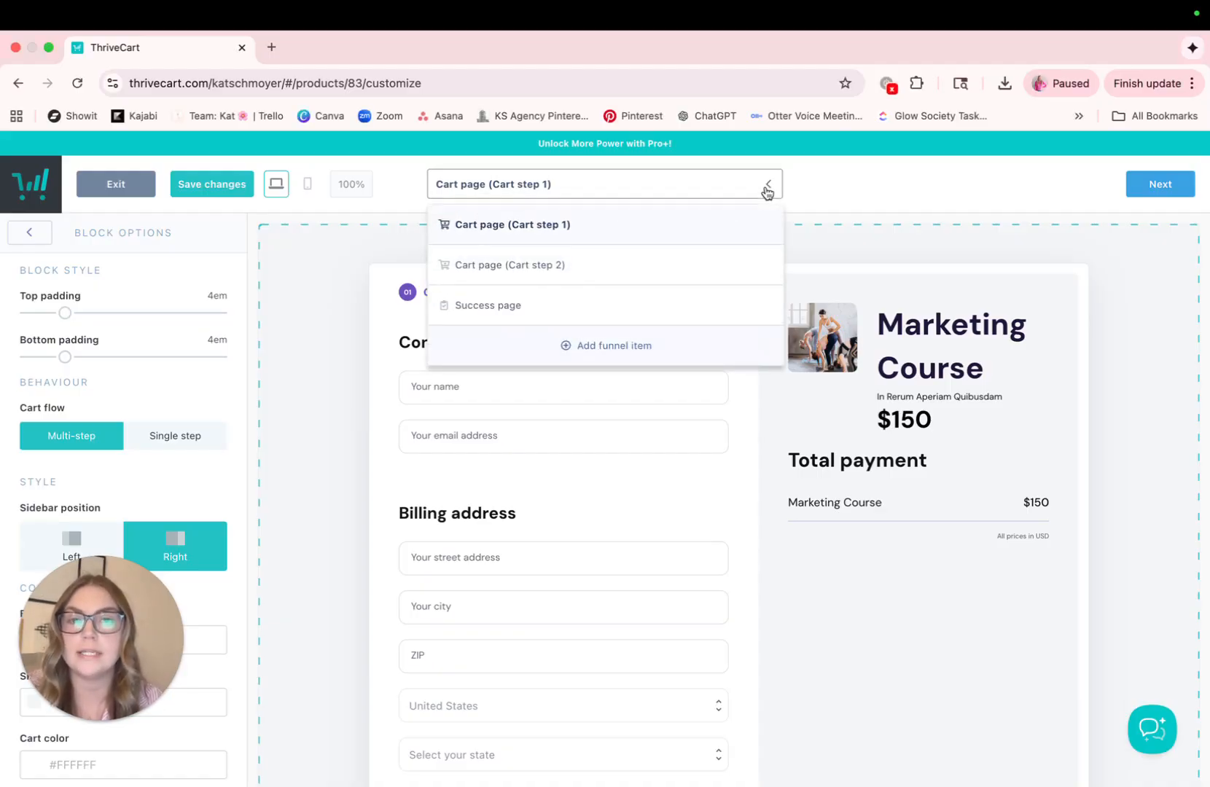
left_click(605, 347)
left_click(737, 271)
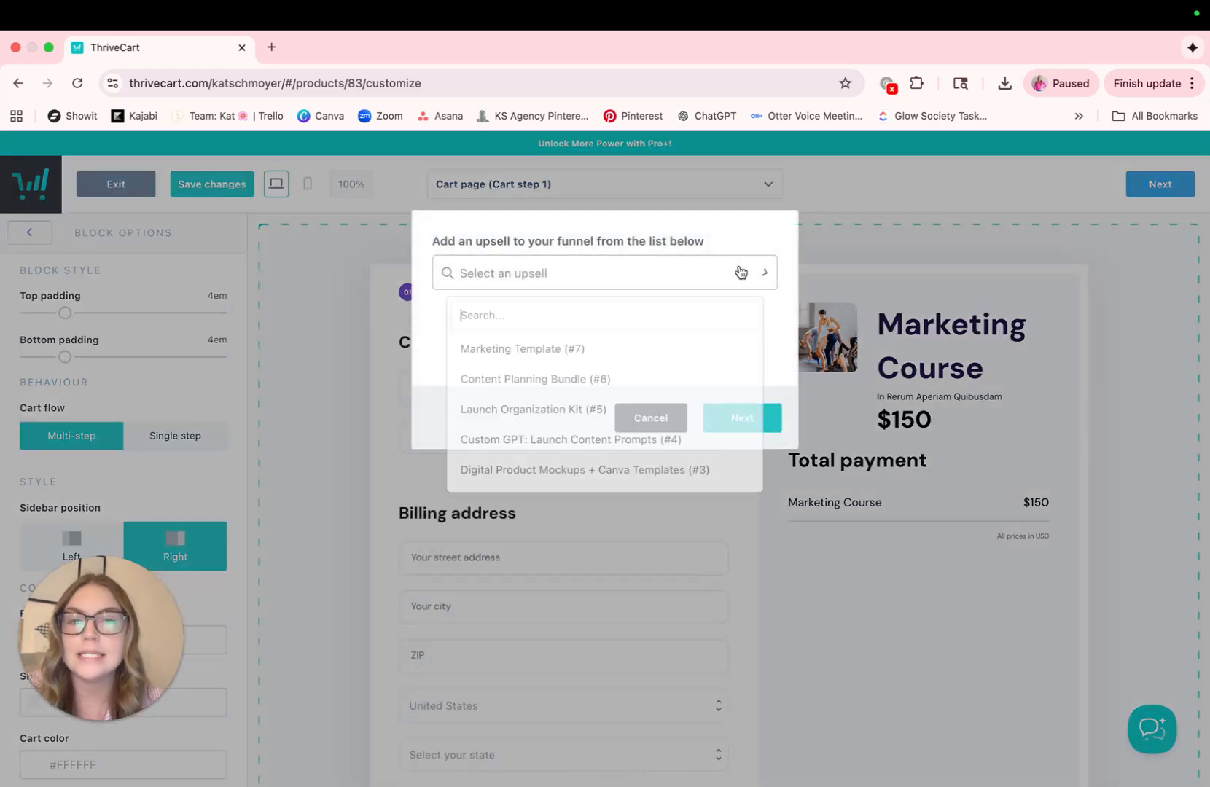
left_click(575, 351)
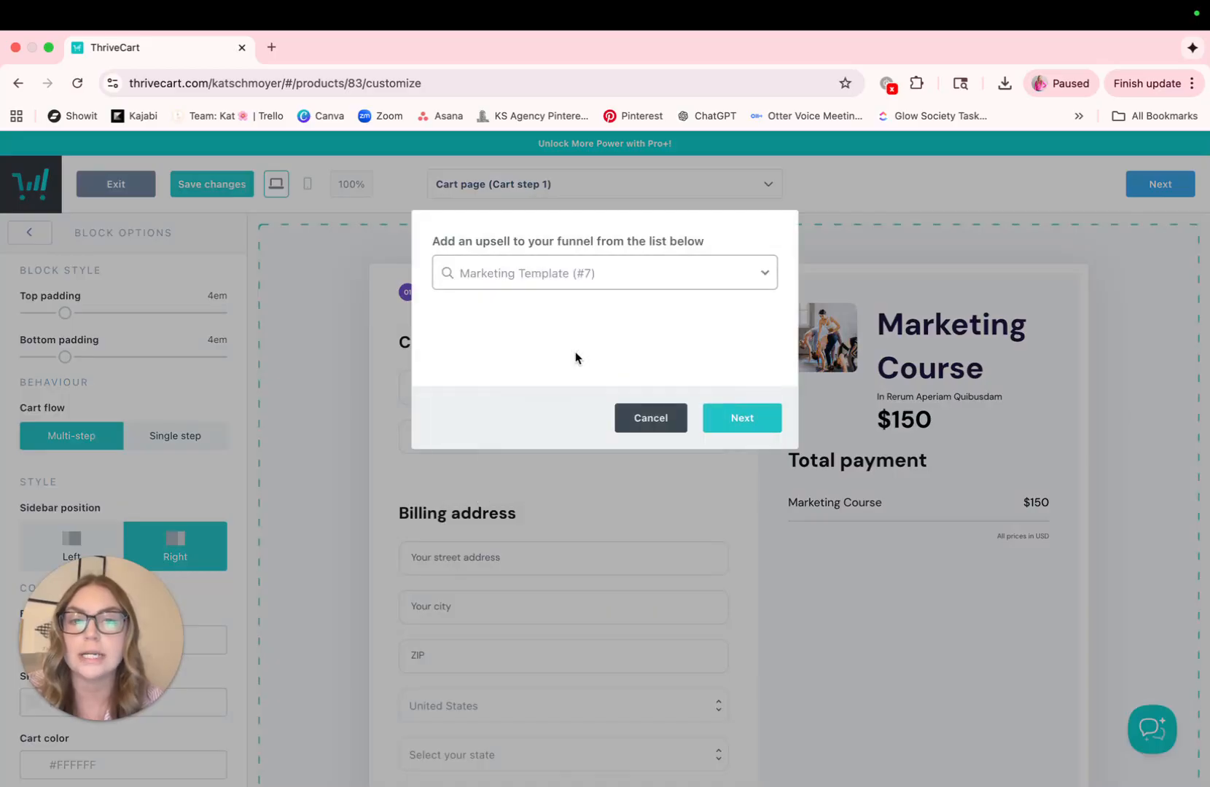
left_click(754, 429)
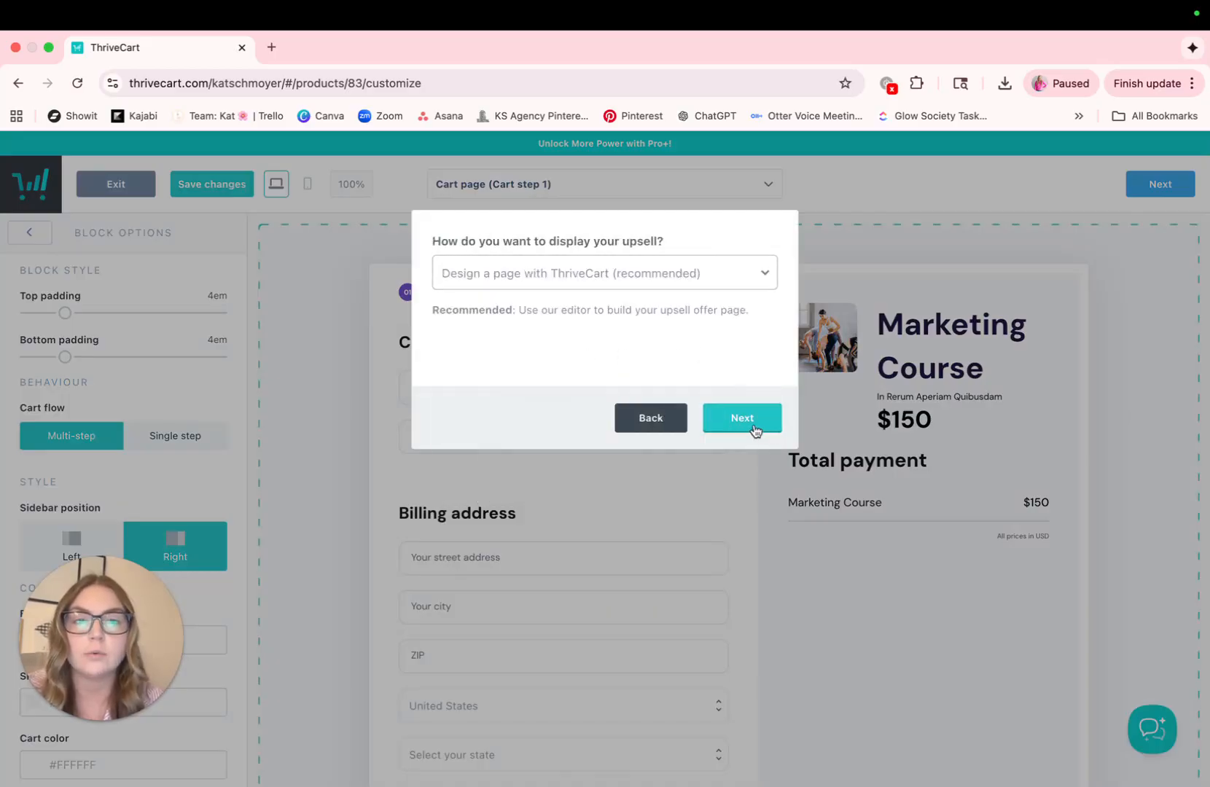
Display the upsell on a page designed with ThriveCart and enable replacing fulfillment for a previous purchase
left_click(745, 279)
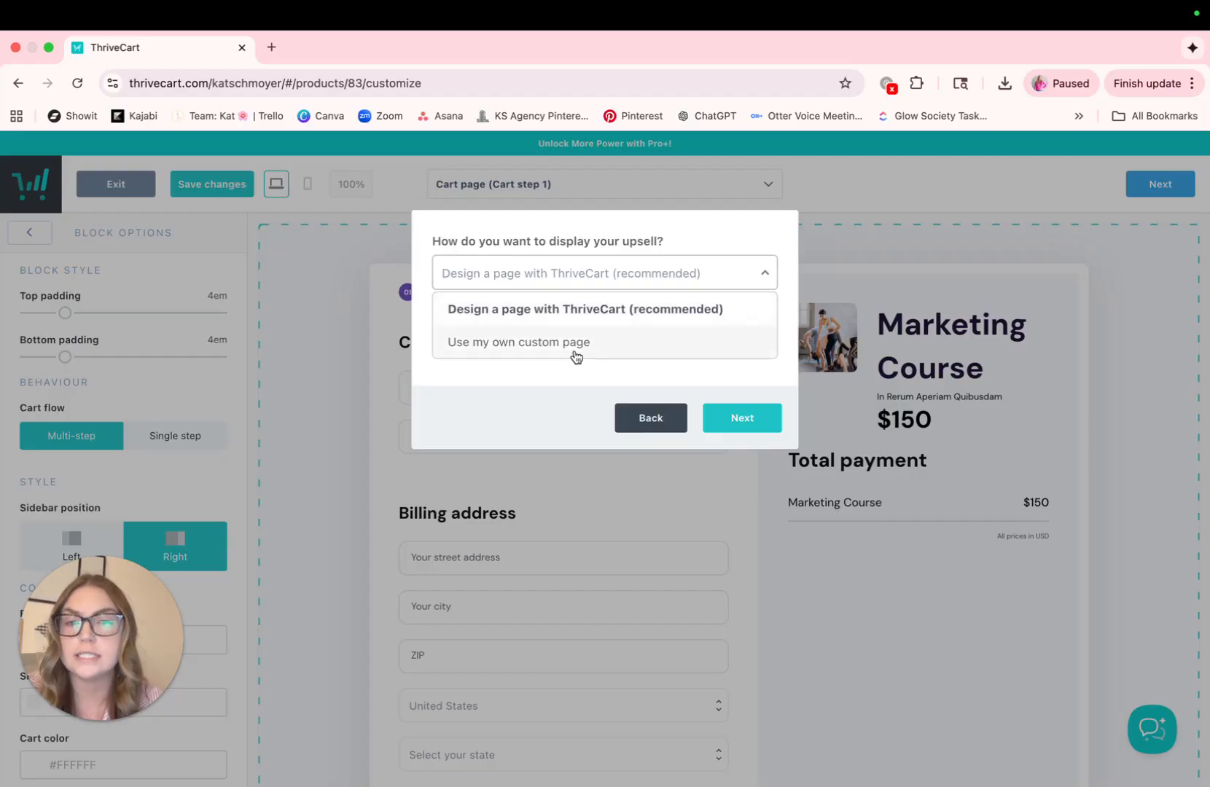
left_click(585, 313)
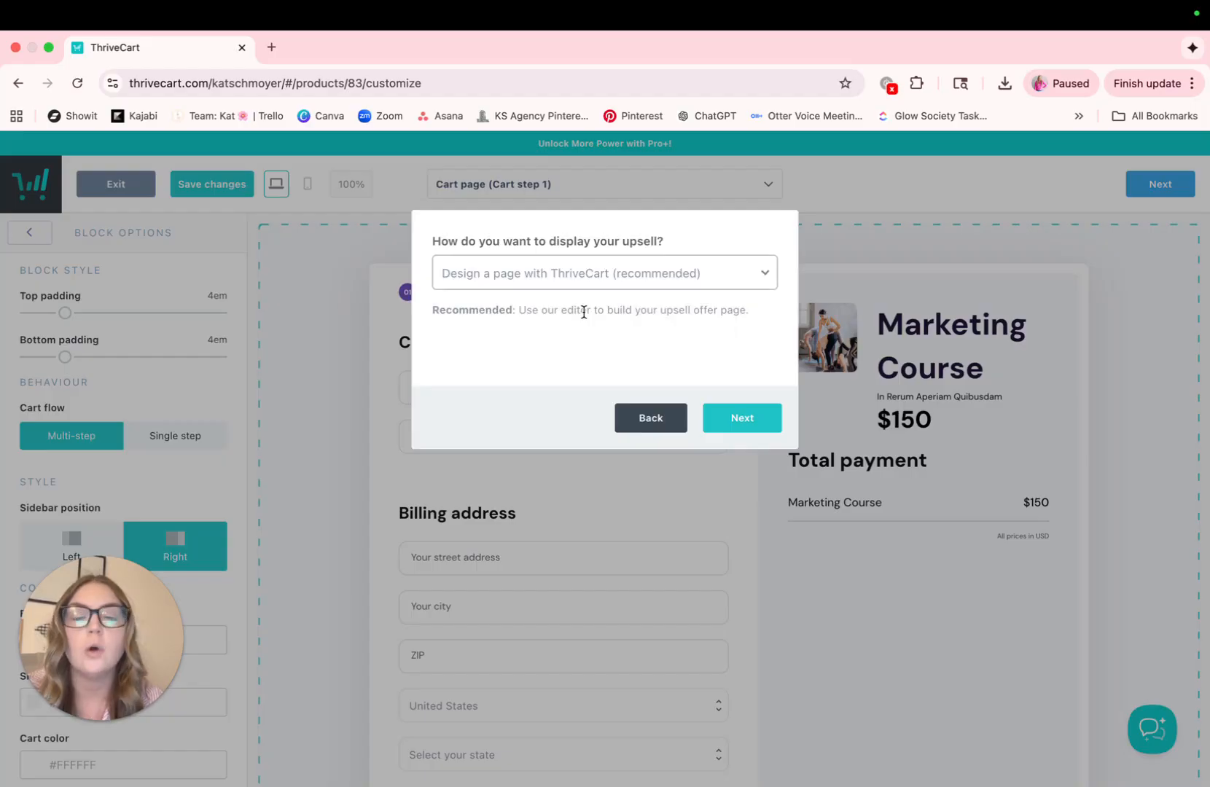
left_click(735, 422)
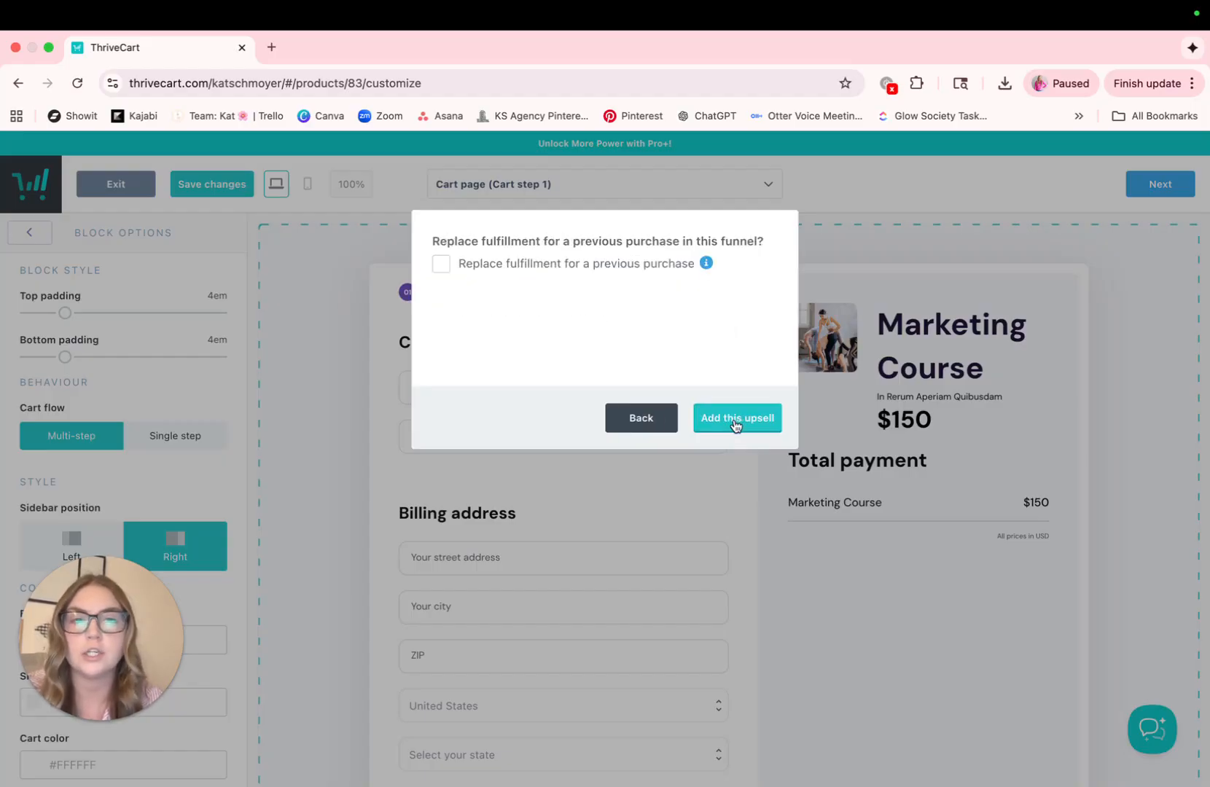
left_click(441, 264)
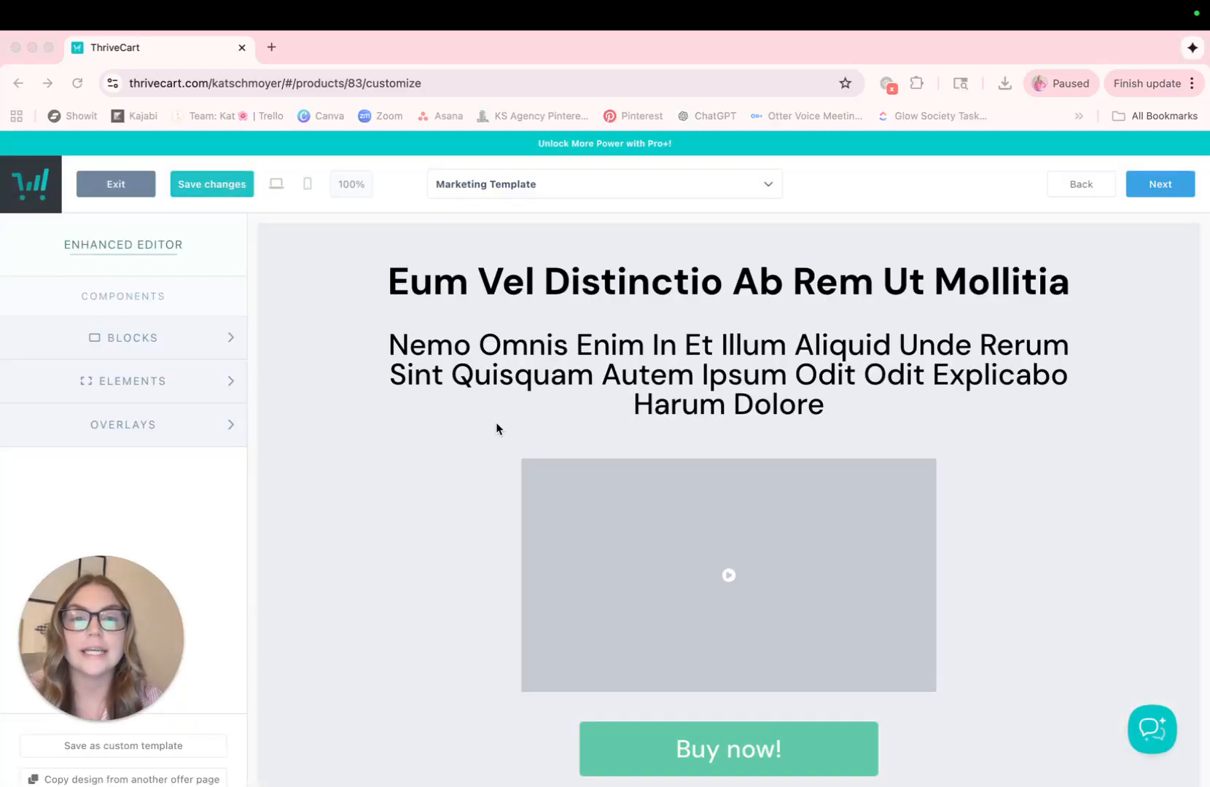
Set the offer headline to "Grab the Marketing Template on sale now!" and the subheadline to "Save today when you add on your Template!"
scroll(495, 429, "down", 1)
left_click(704, 285)
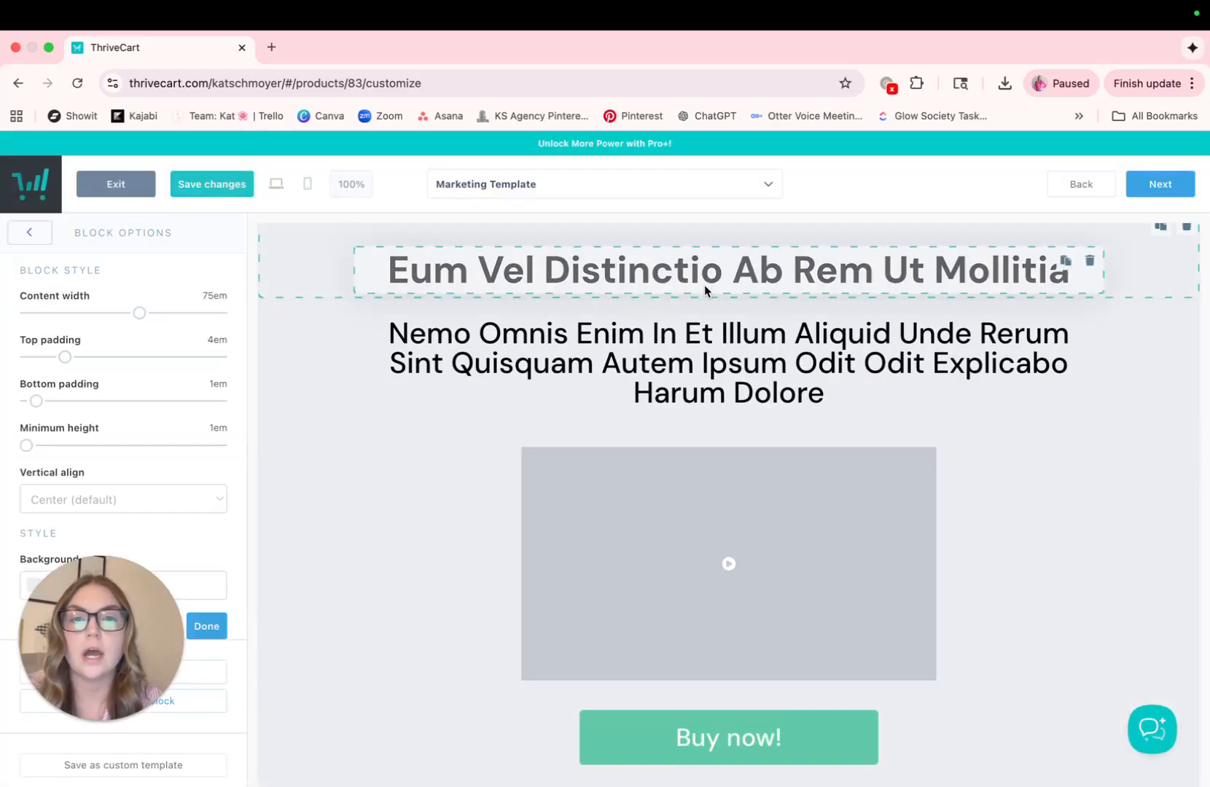
left_click(497, 266)
left_click_drag(399, 266, 1084, 276)
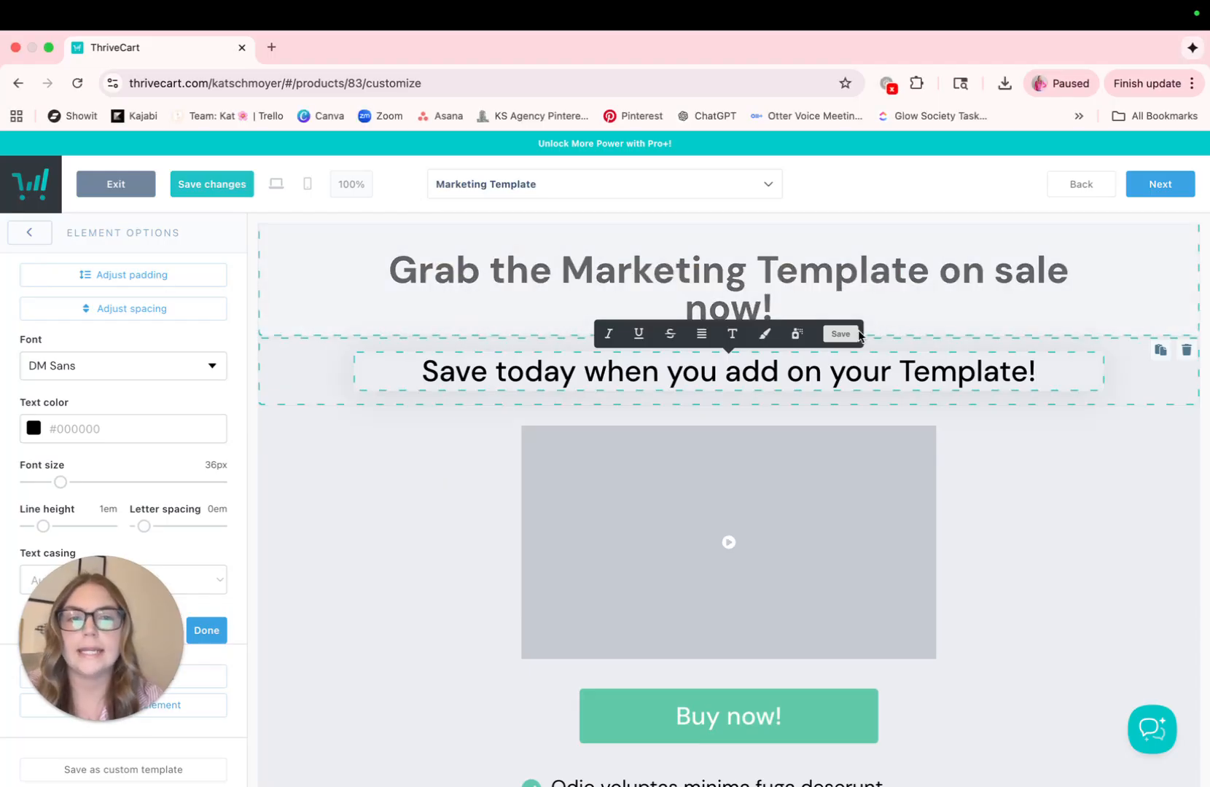
left_click(851, 334)
Look through the rest of the Marketing Template offer page, from the video placeholder to the closing section, and show the funnel's page list
scroll(654, 287, "down", 2)
scroll(681, 313, "down", 2)
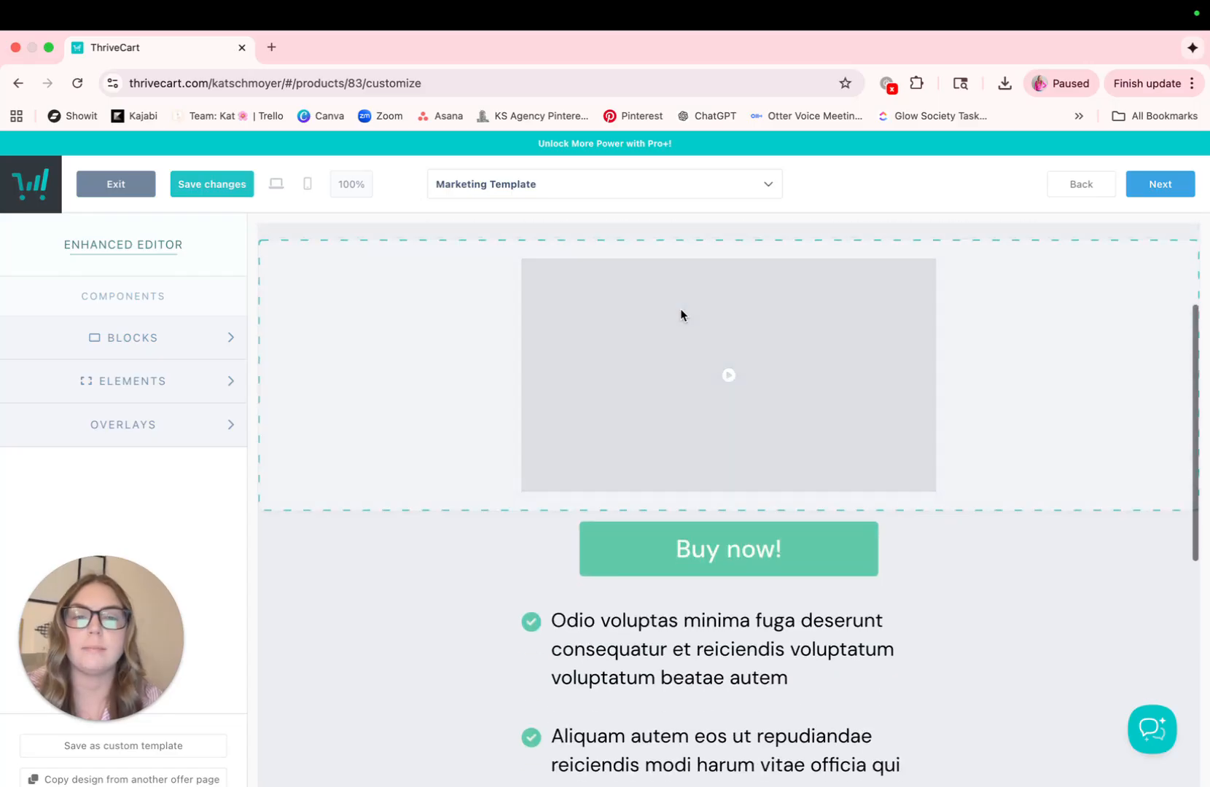
scroll(656, 378, "down", 1)
scroll(668, 402, "down", 1)
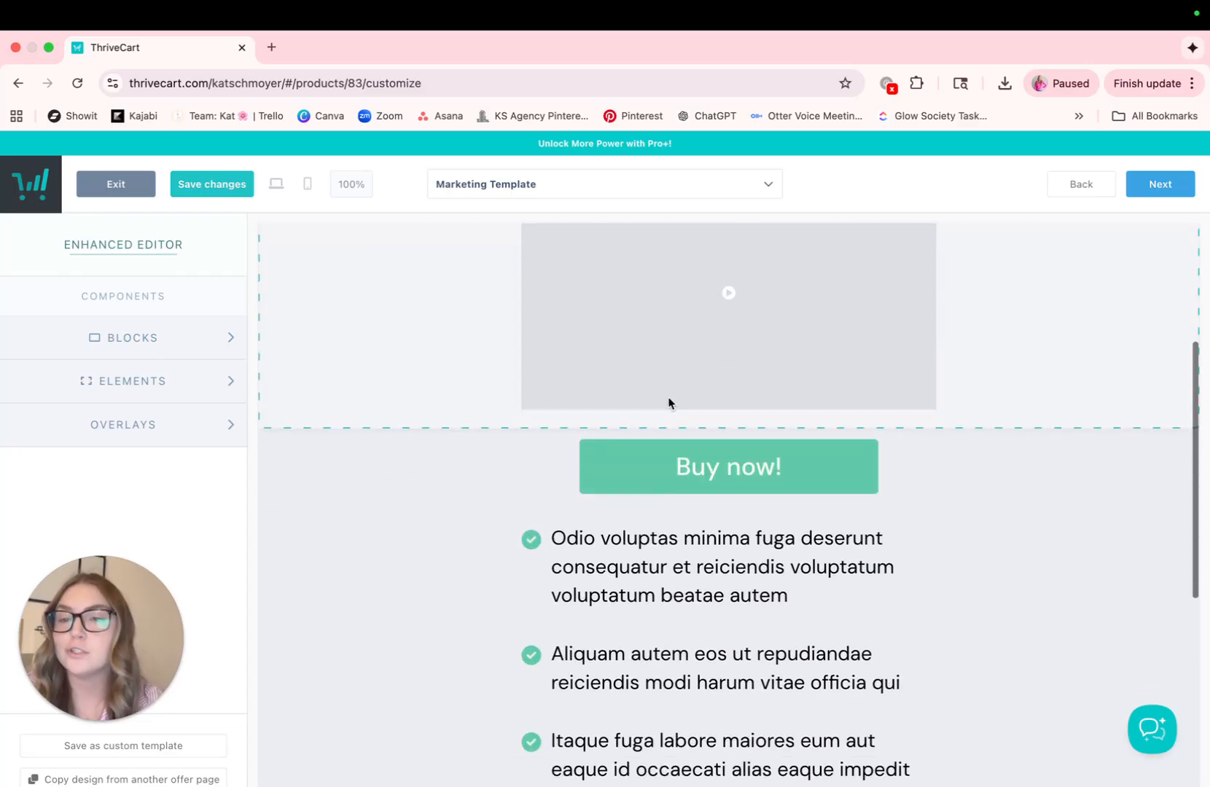
scroll(668, 402, "down", 5)
scroll(668, 402, "down", 2)
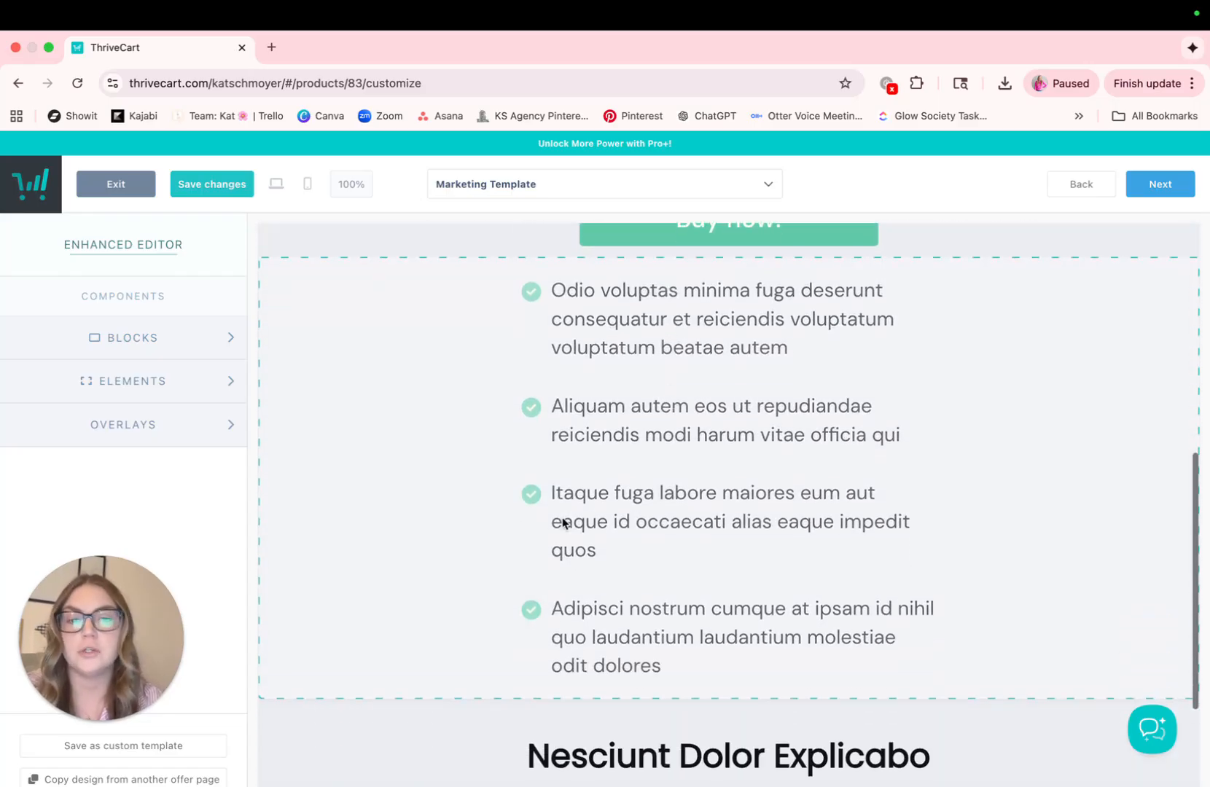
scroll(607, 470, "down", 5)
scroll(607, 470, "up", 10)
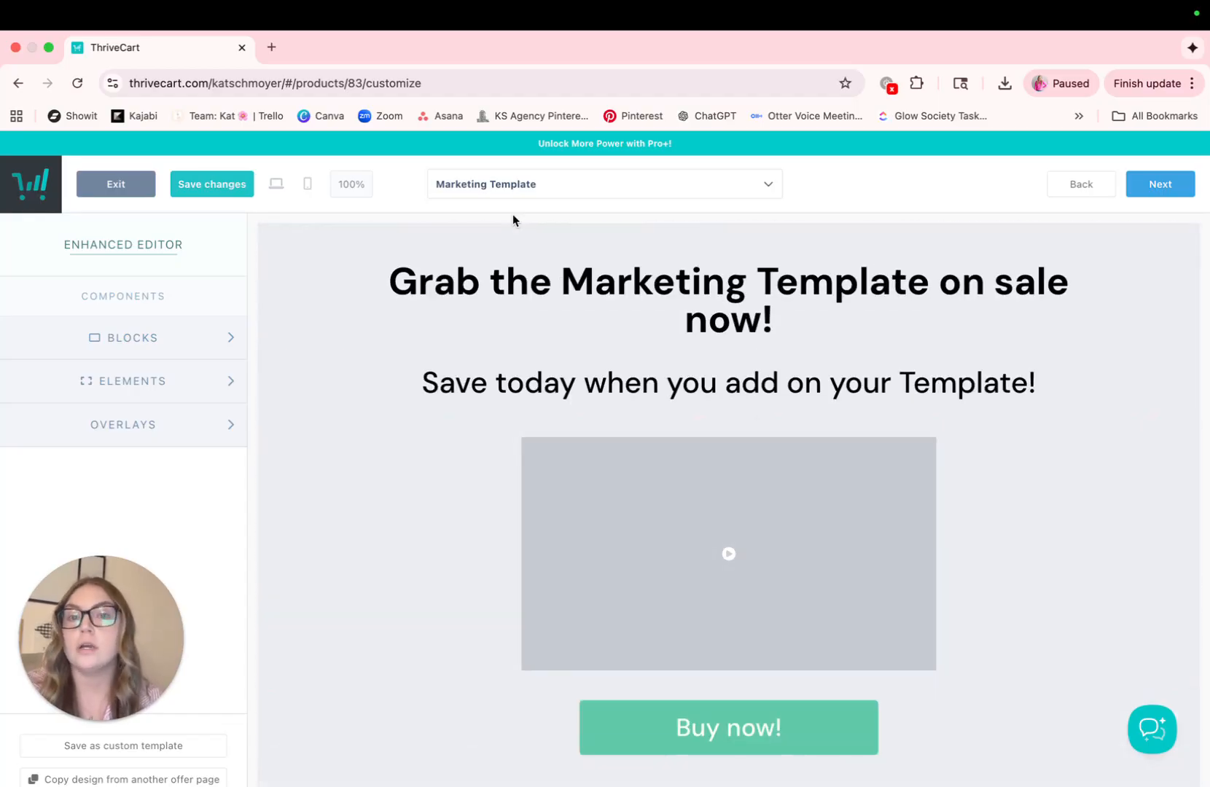
left_click(716, 195)
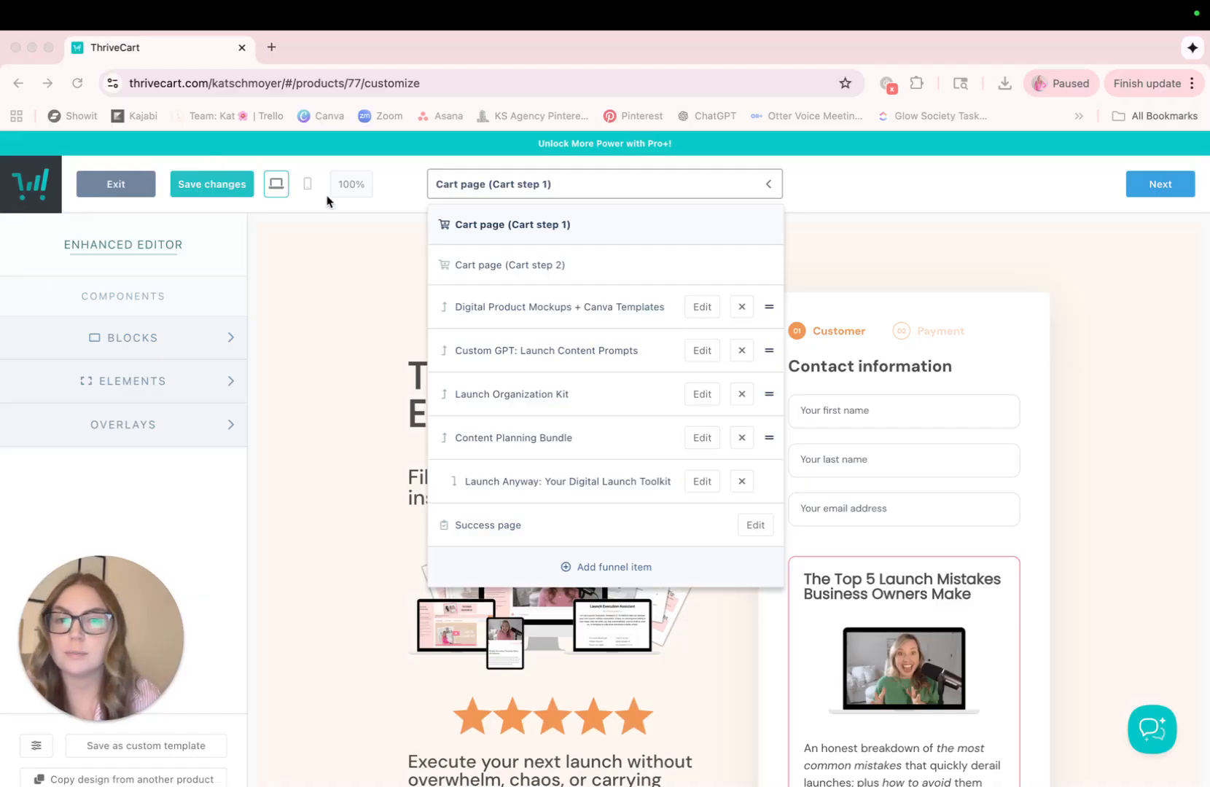
Open the Digital Product Mockups + Canva Templates offer page in the example funnel and review its headline, bullet list and order section
left_click(488, 300)
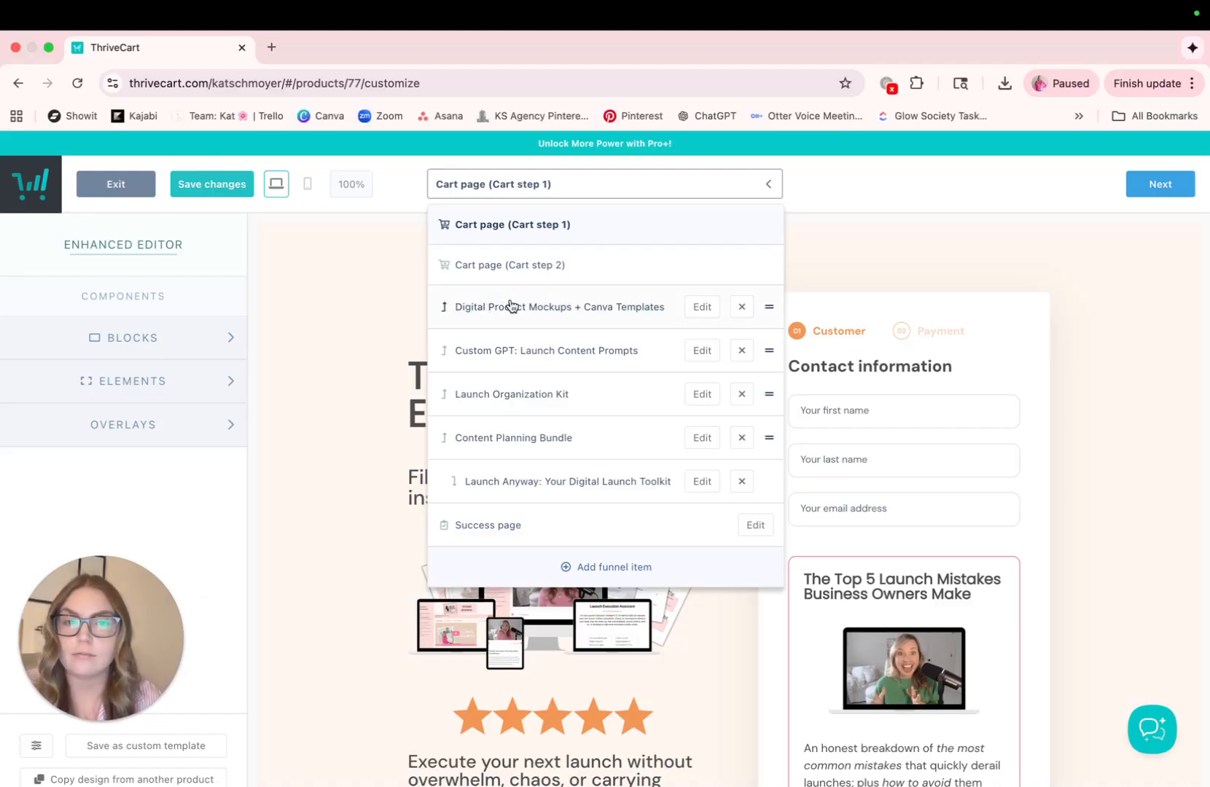
left_click(512, 306)
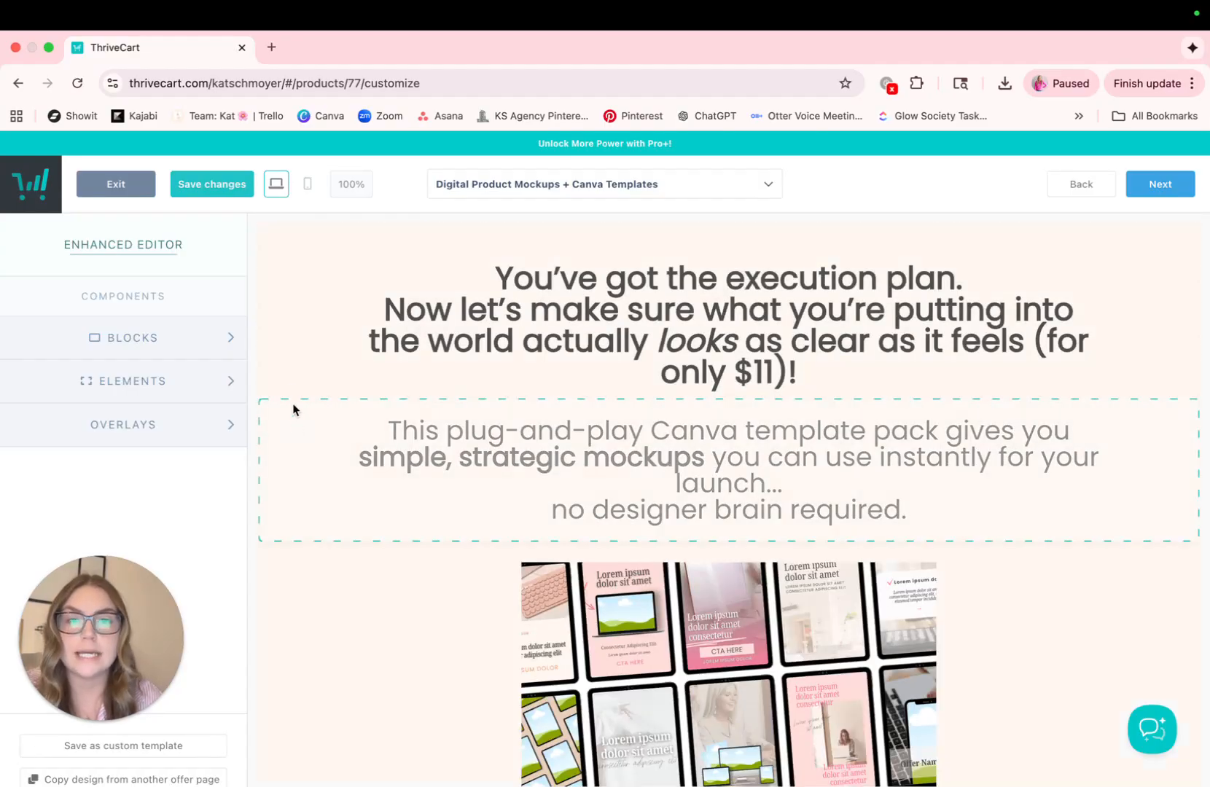
scroll(284, 383, "down", 6)
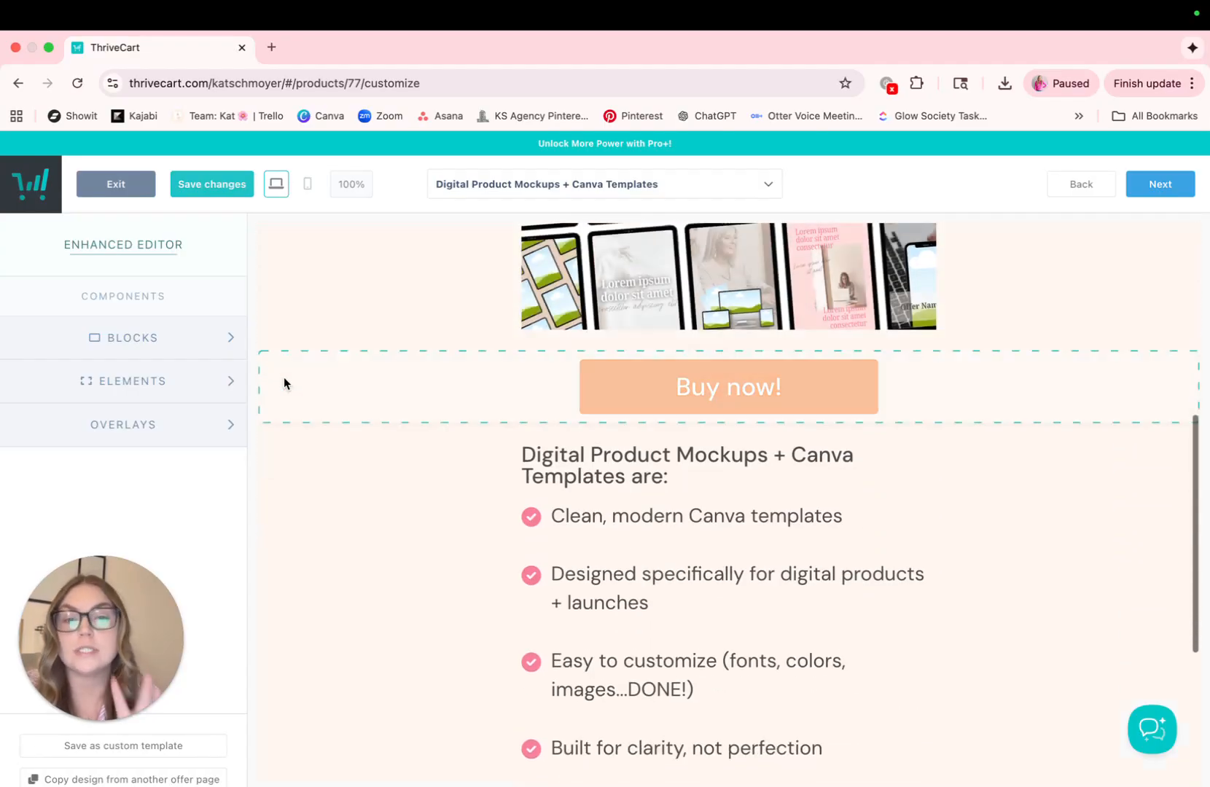
scroll(284, 383, "down", 5)
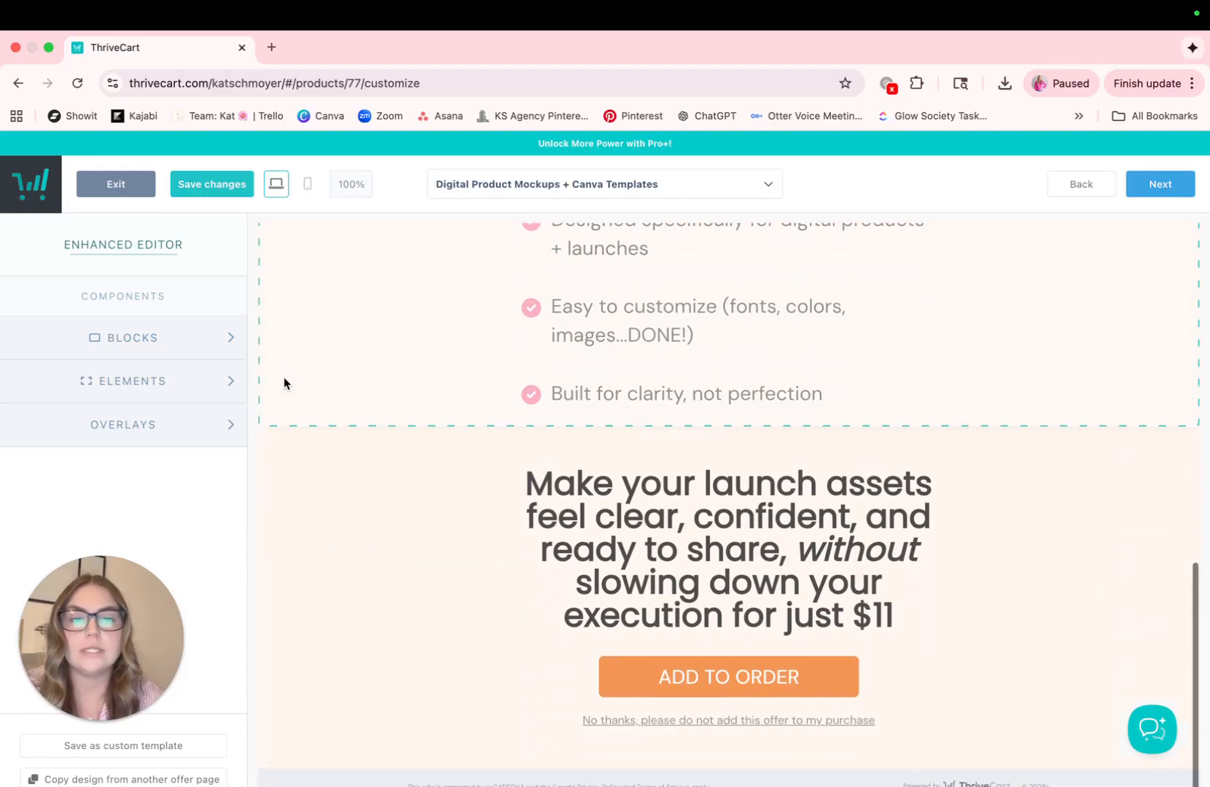
scroll(284, 384, "up", 11)
Switch to the Custom GPT: Launch Content Prompts offer page and review its banner, mockup and content list
left_click(766, 184)
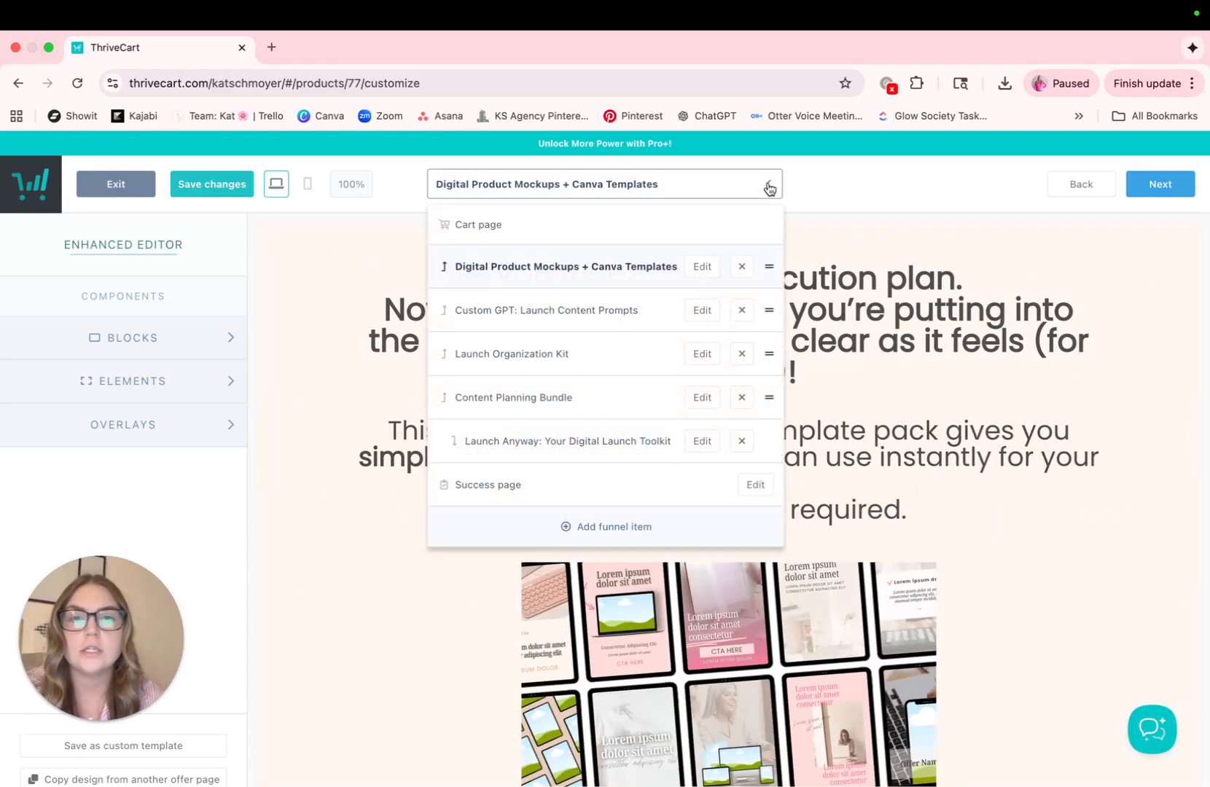
left_click(631, 325)
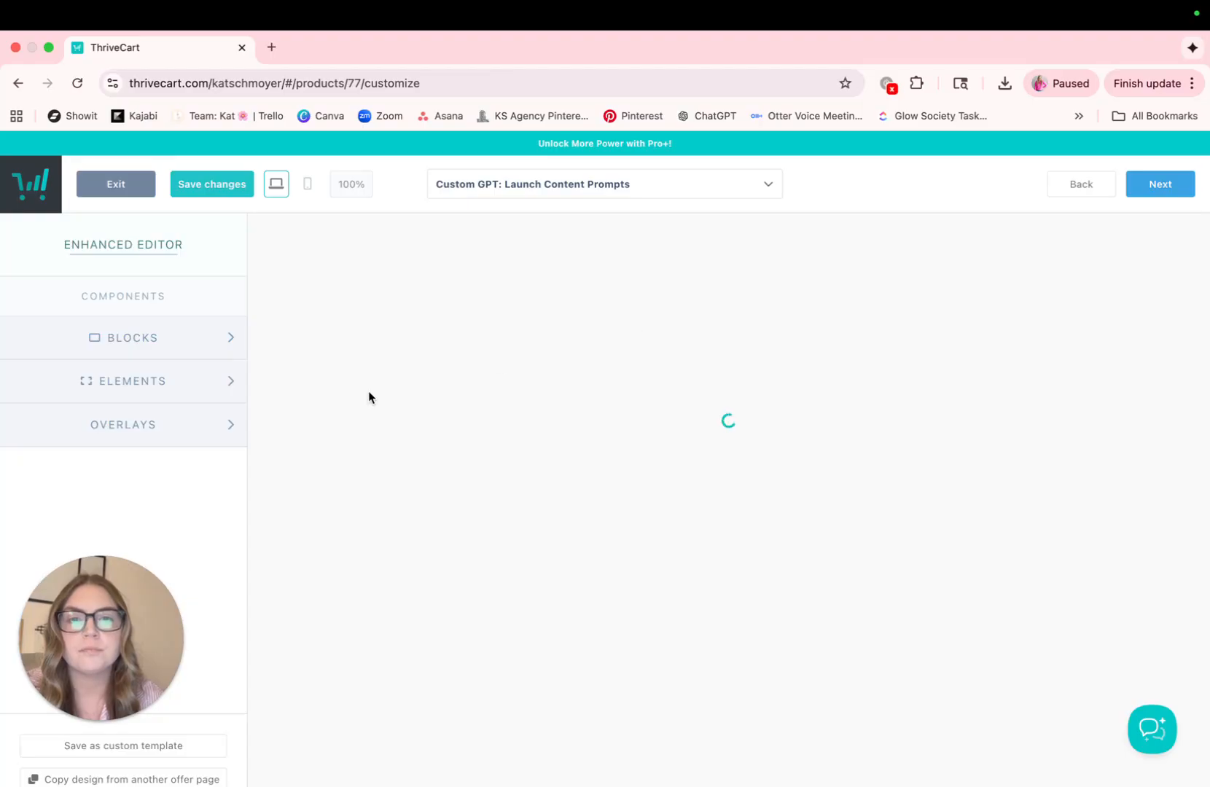
scroll(369, 397, "down", 2)
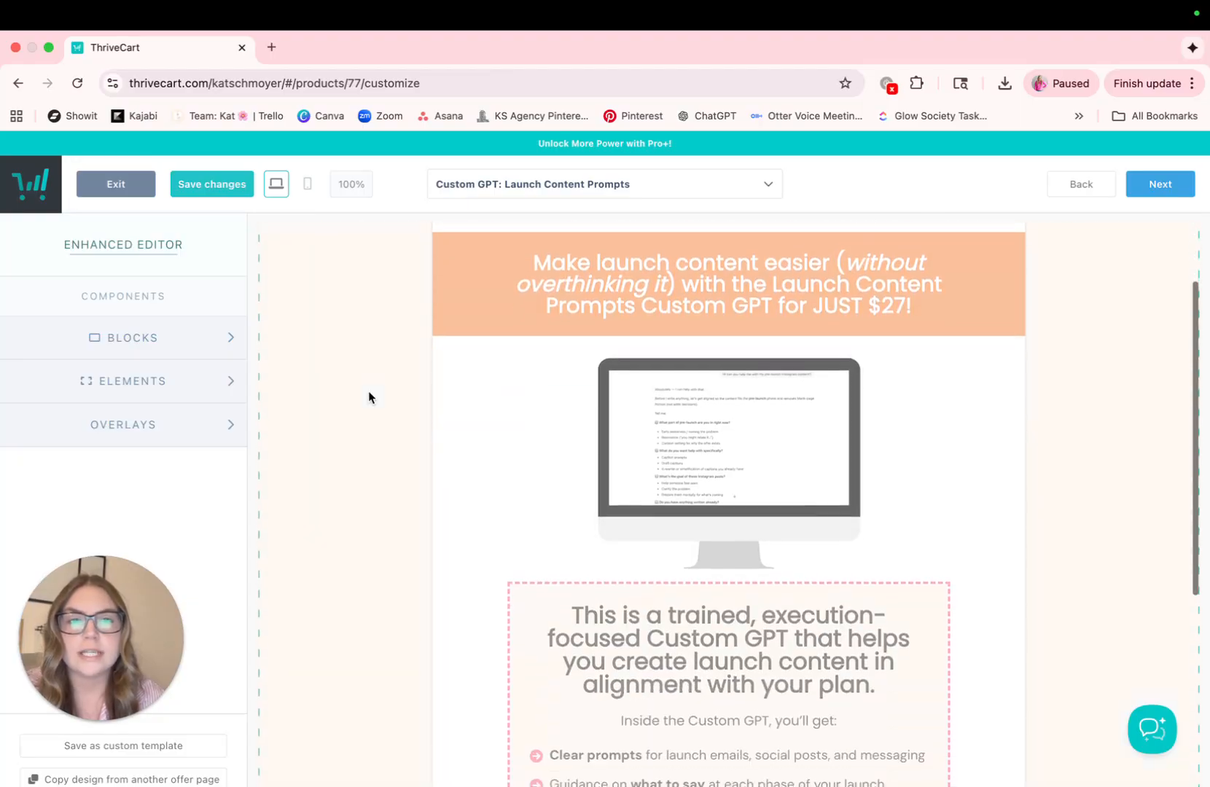
scroll(408, 533, "down", 5)
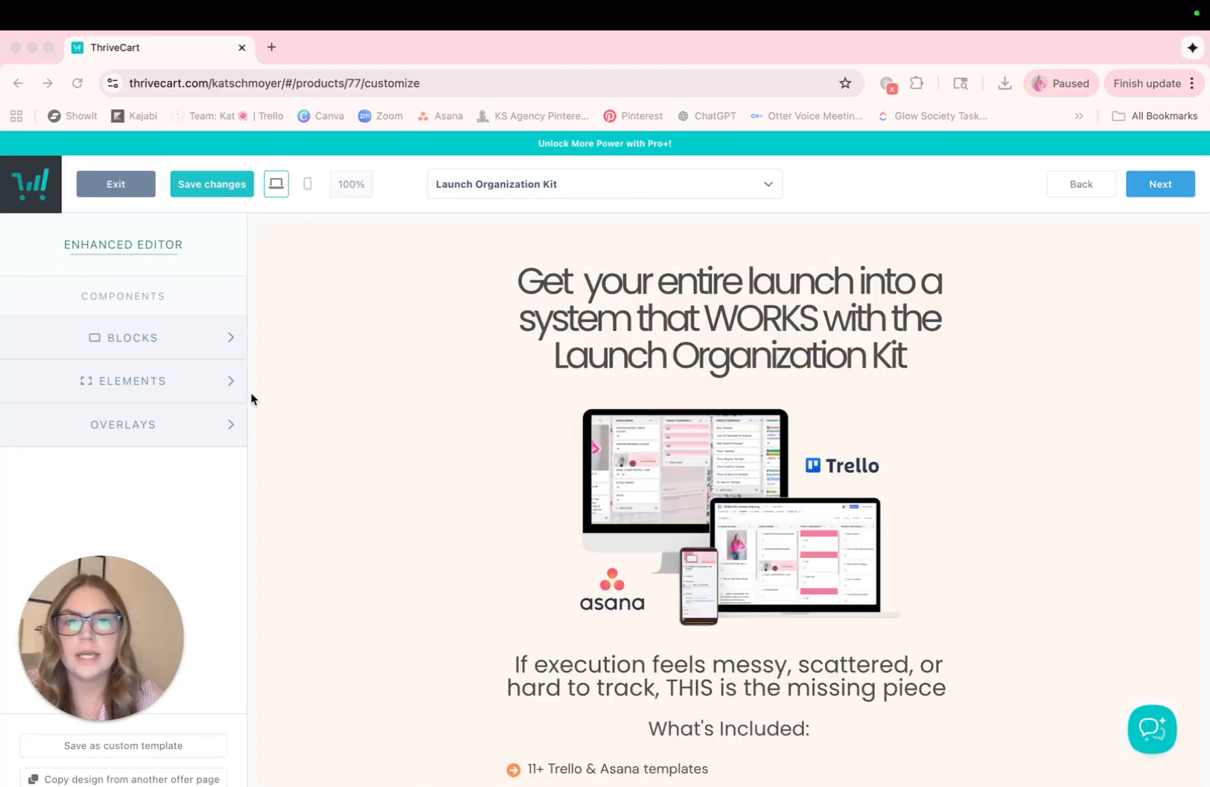
Review the Launch Organization Kit and Content Planning Bundle offer pages in the example funnel
scroll(370, 418, "down", 5)
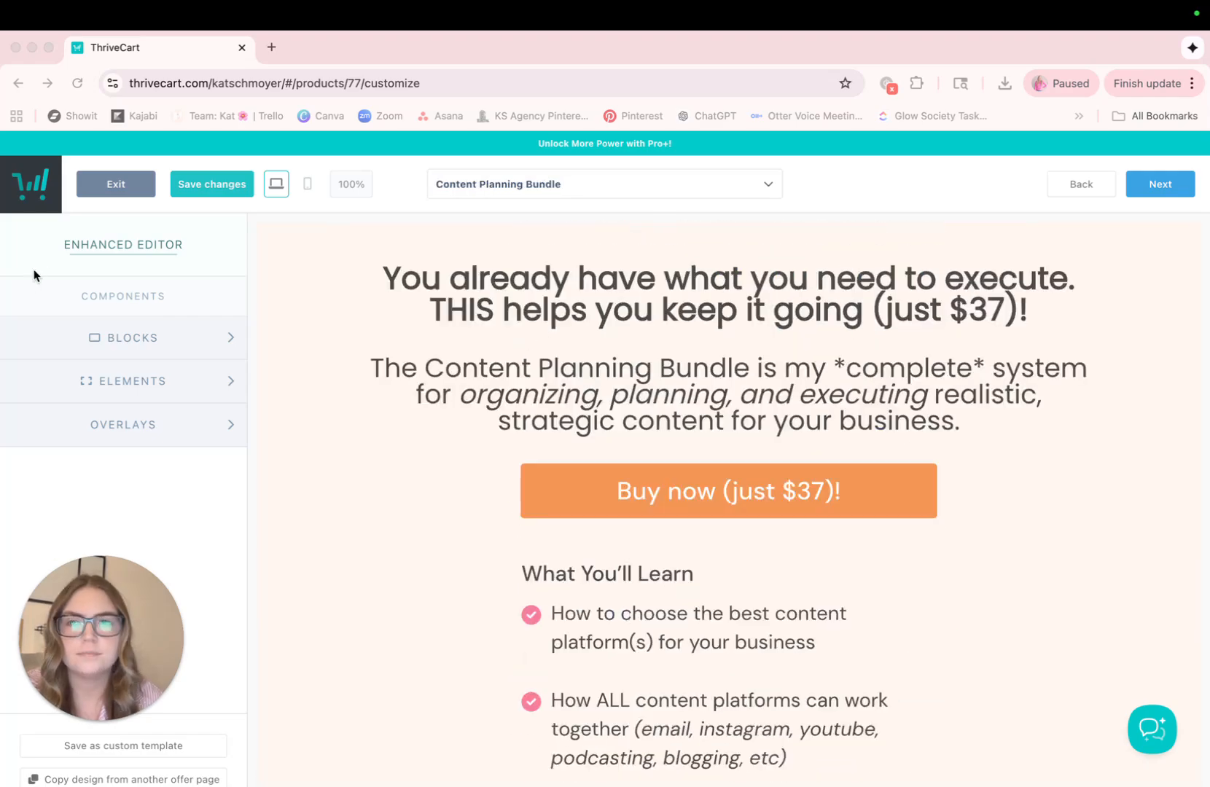
scroll(319, 319, "down", 15)
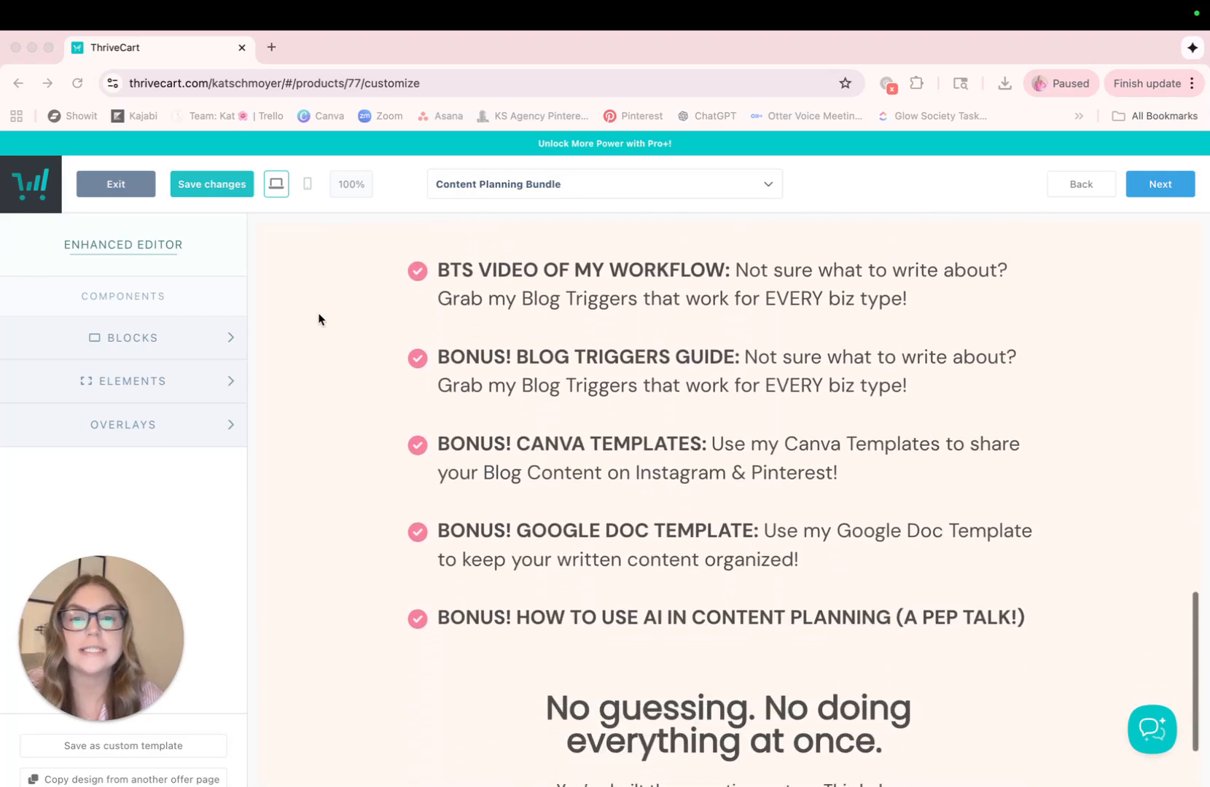
scroll(319, 319, "up", 20)
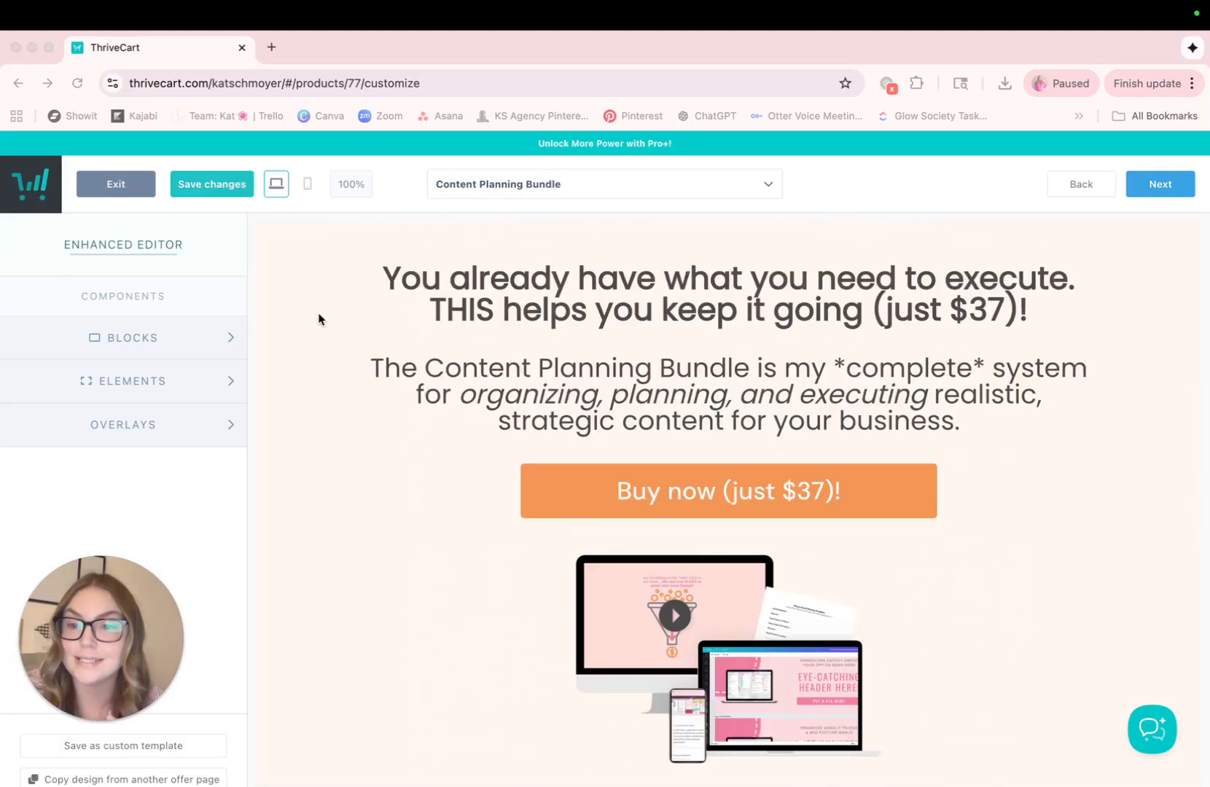